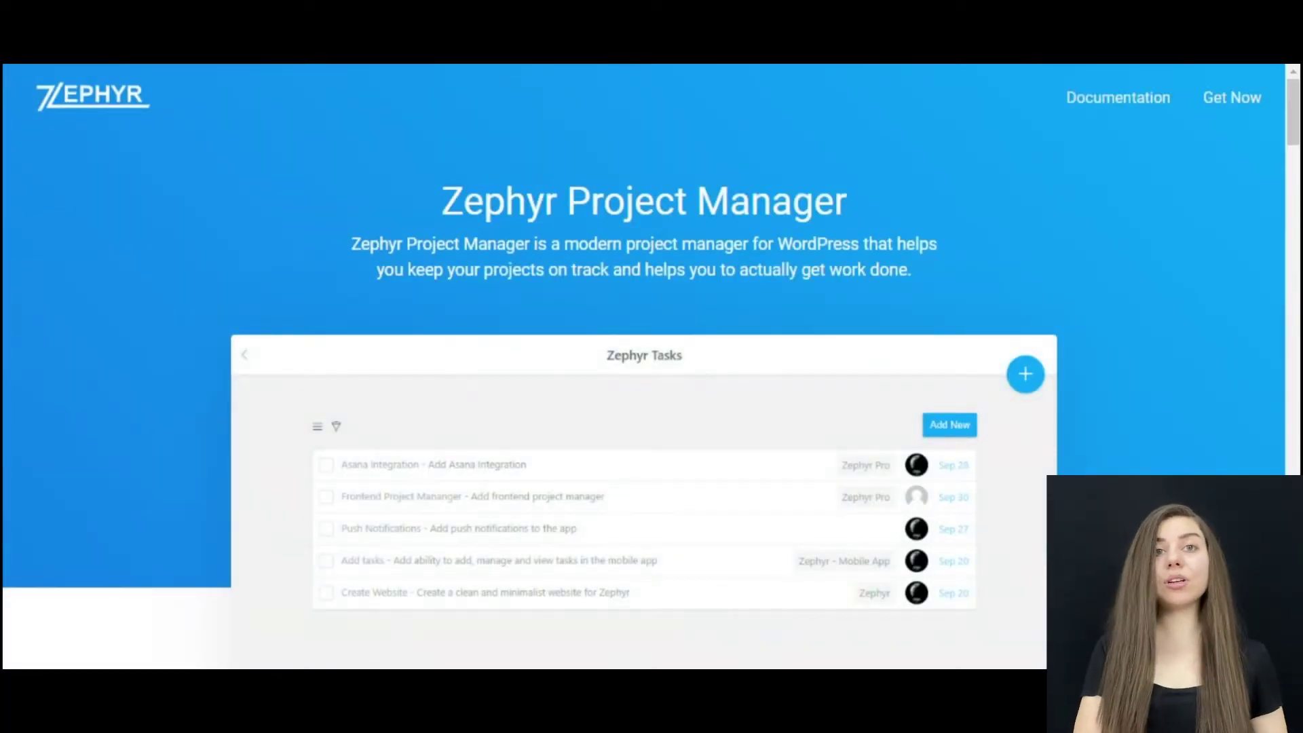
Step: Preview the demo's New Project/Task/Category/File menu, then tick the Asana Integration task
scroll(858, 636, "down", 2)
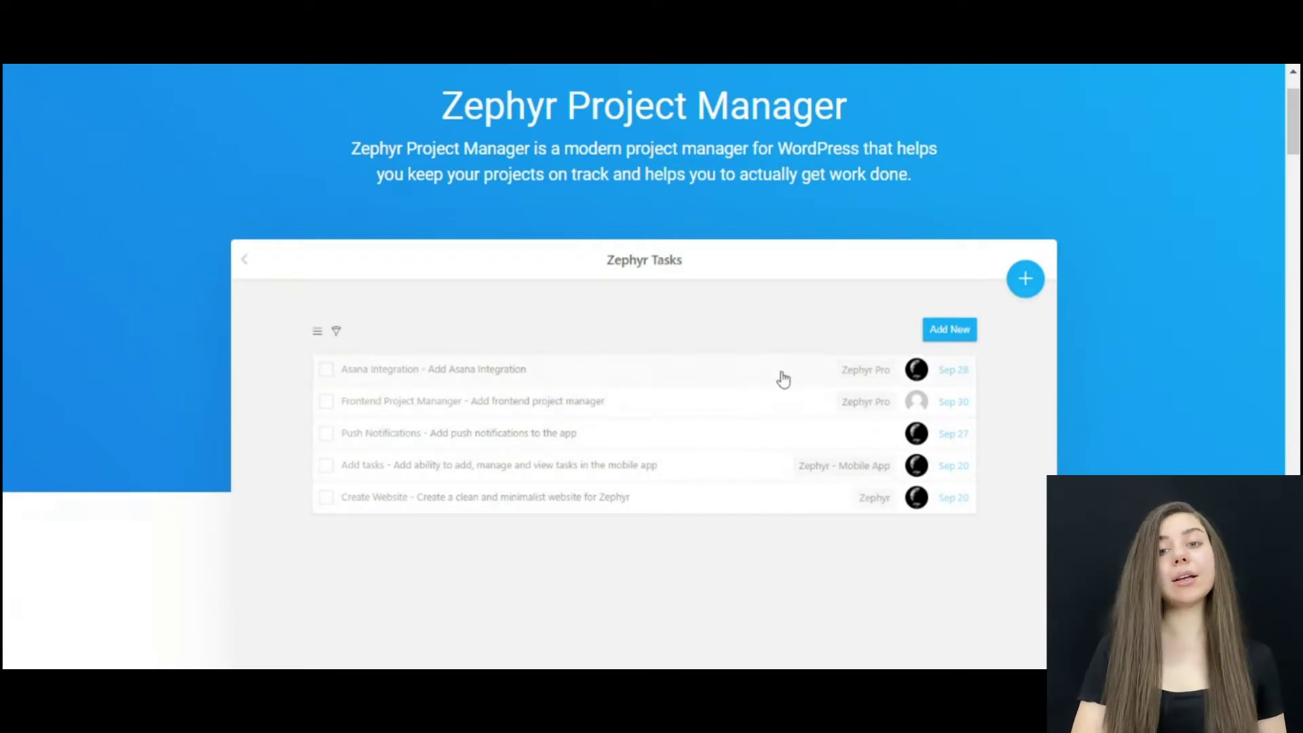
left_click(1027, 281)
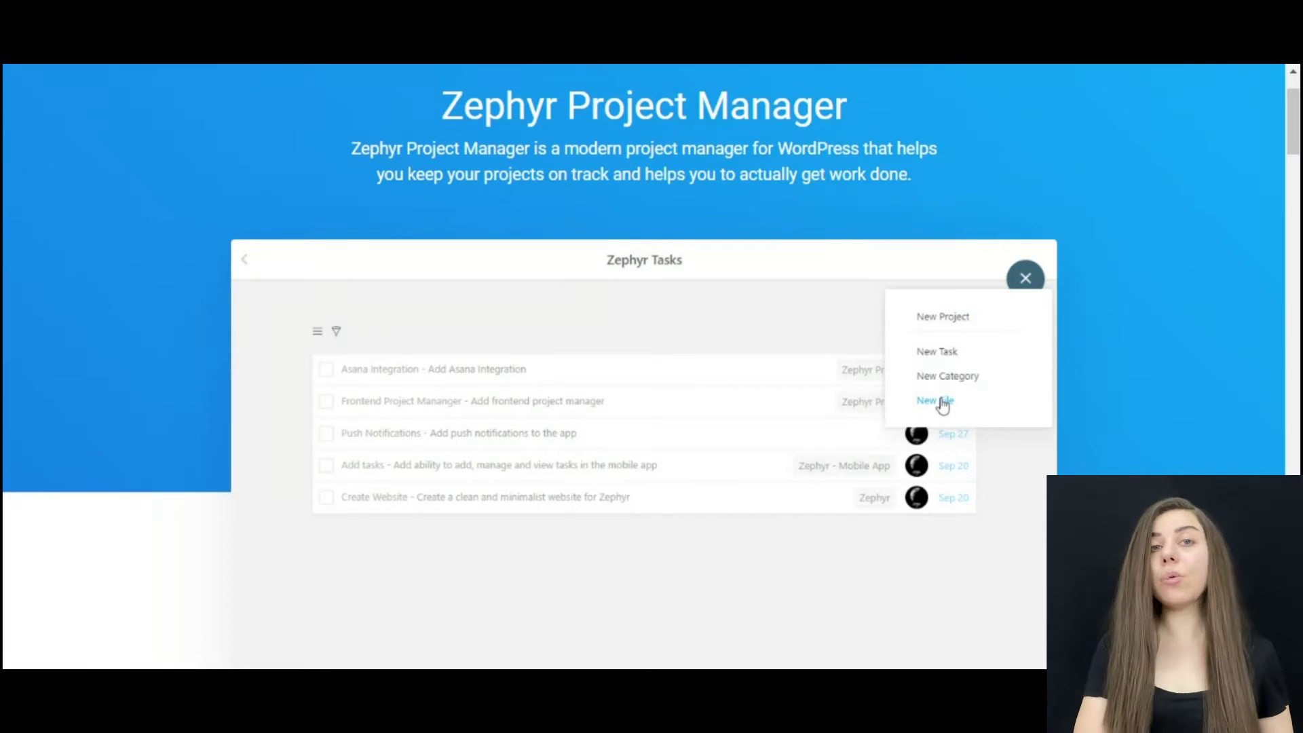
left_click(1017, 285)
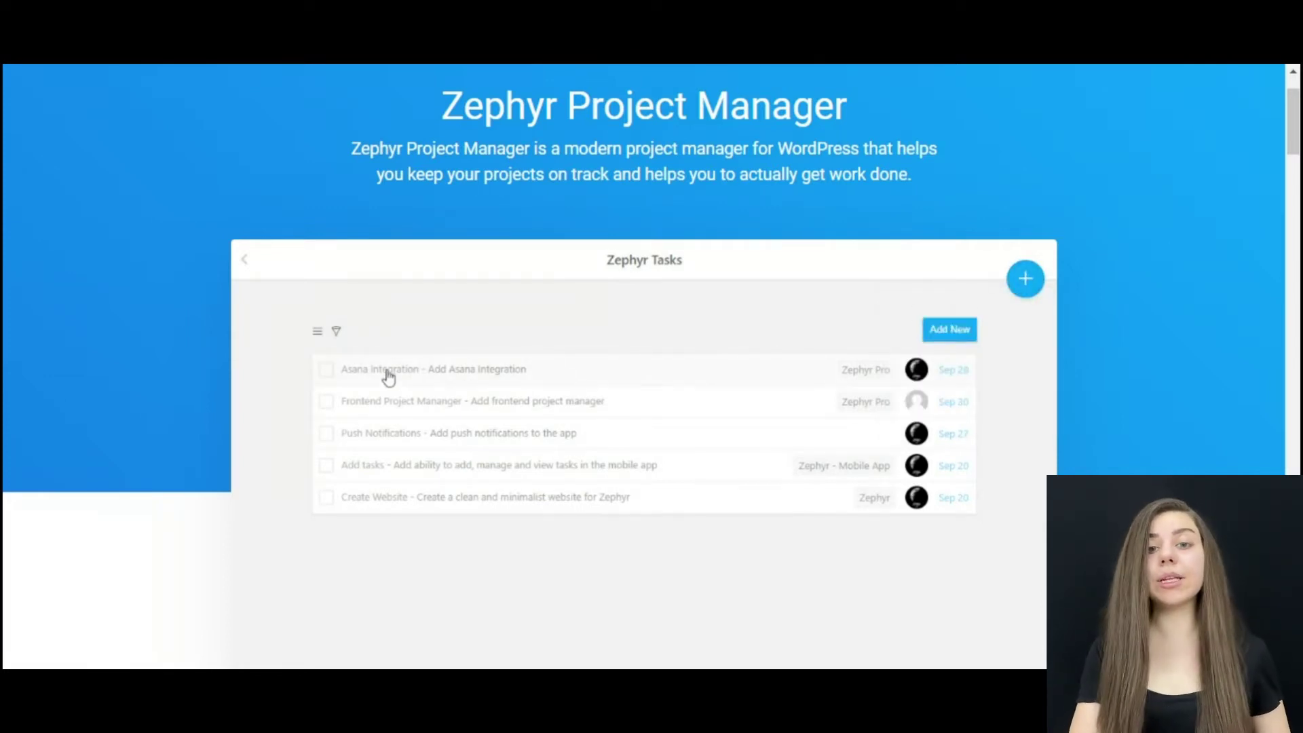
left_click(327, 371)
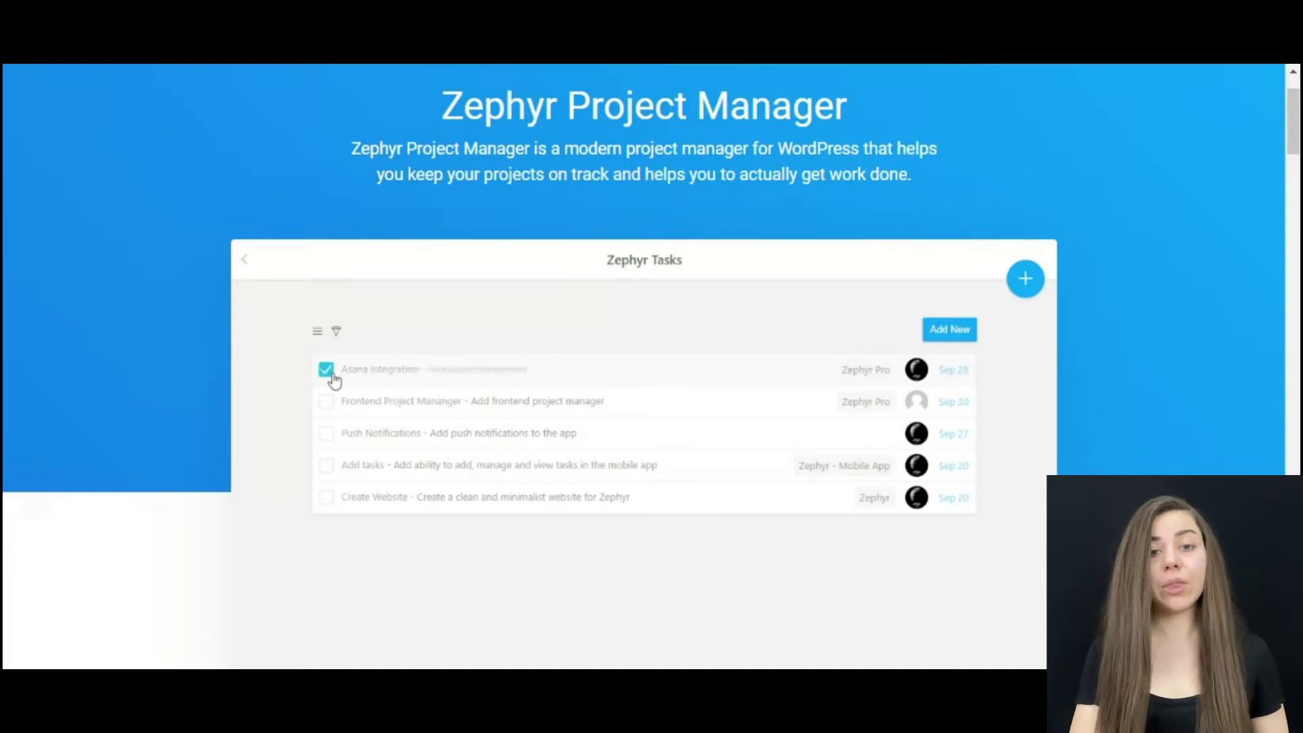
Step: Scroll past the testimonials down to the Fully Featured Android App section
scroll(793, 293, "down", 2)
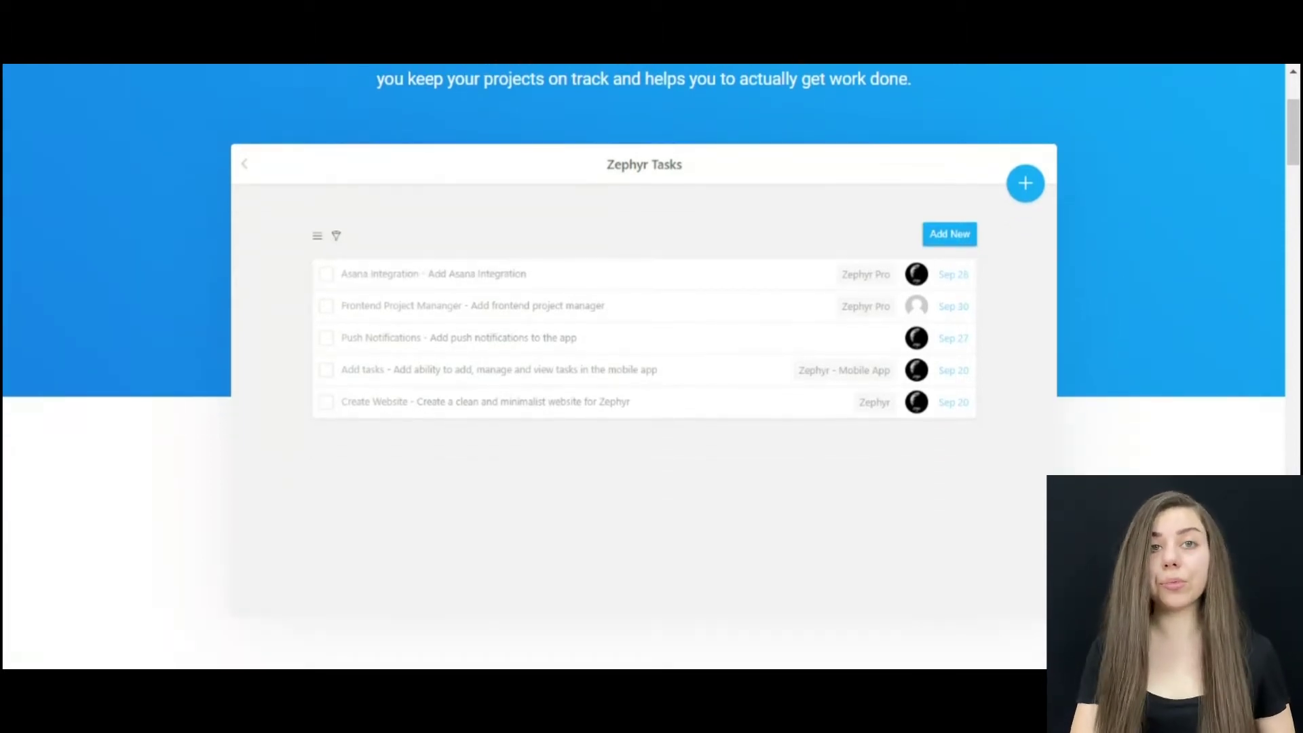
scroll(793, 294, "down", 1)
scroll(793, 294, "down", 1)
scroll(793, 294, "down", 1)
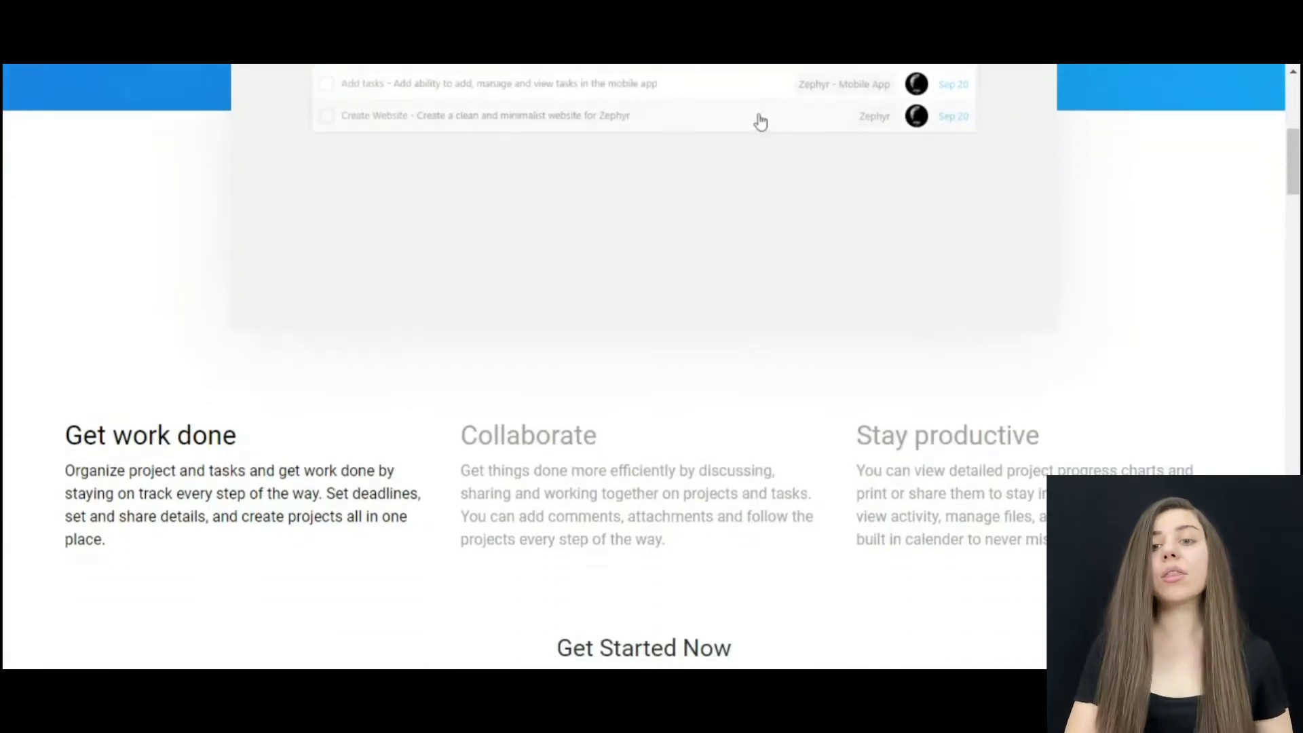
scroll(759, 122, "down", 1)
scroll(759, 123, "down", 1)
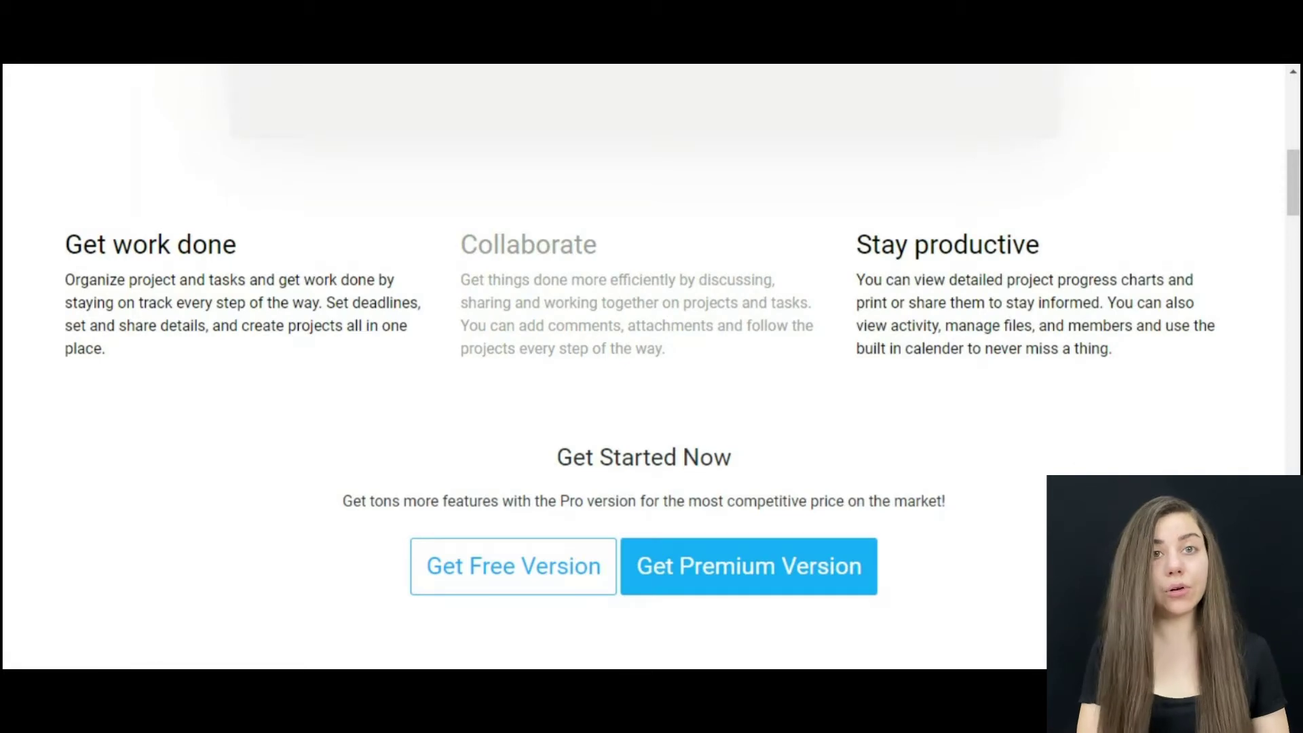
scroll(644, 367, "down", 1)
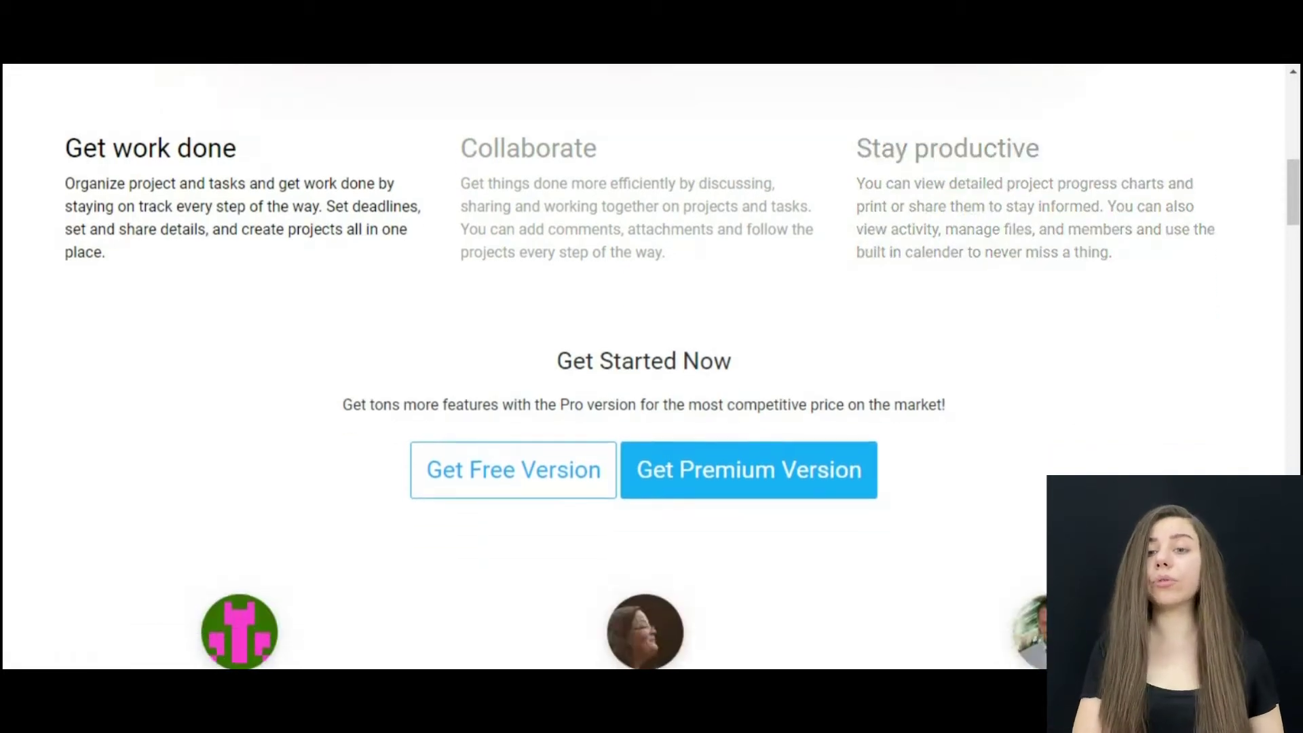
scroll(643, 366, "down", 1)
scroll(643, 366, "down", 1)
scroll(644, 367, "down", 1)
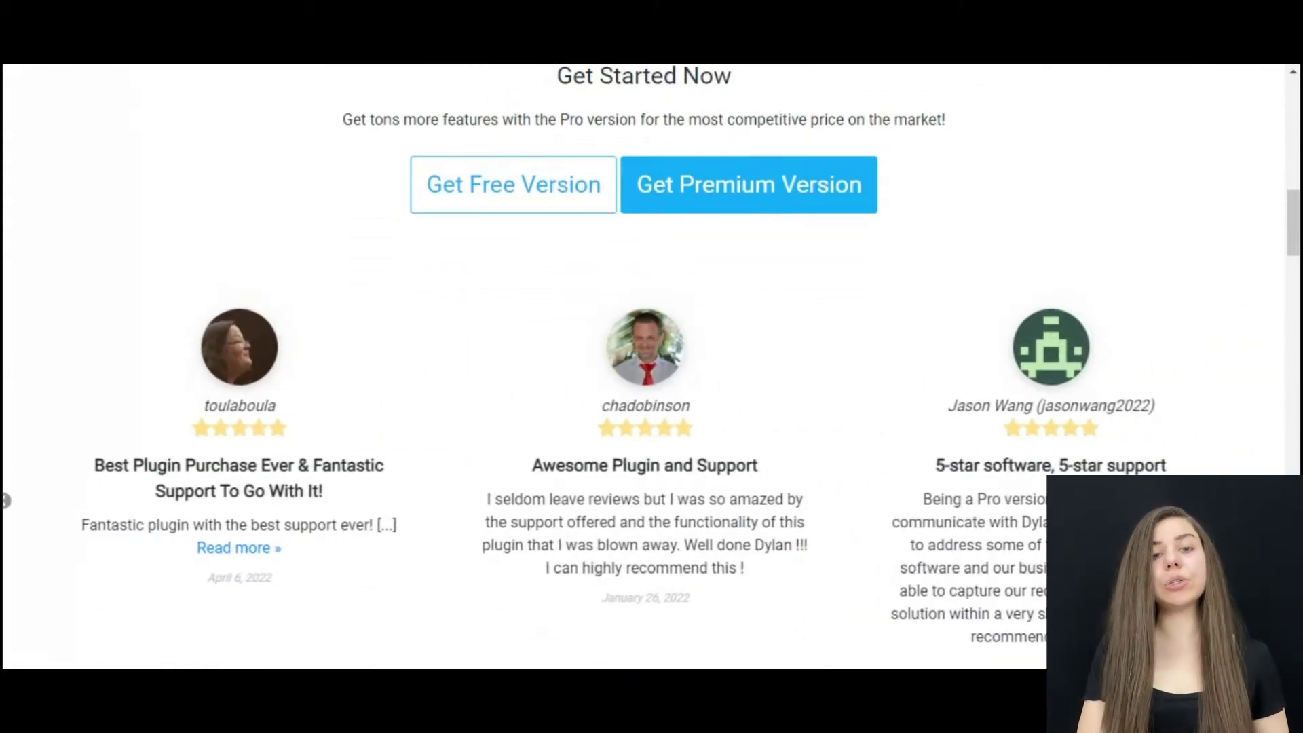
scroll(643, 366, "down", 1)
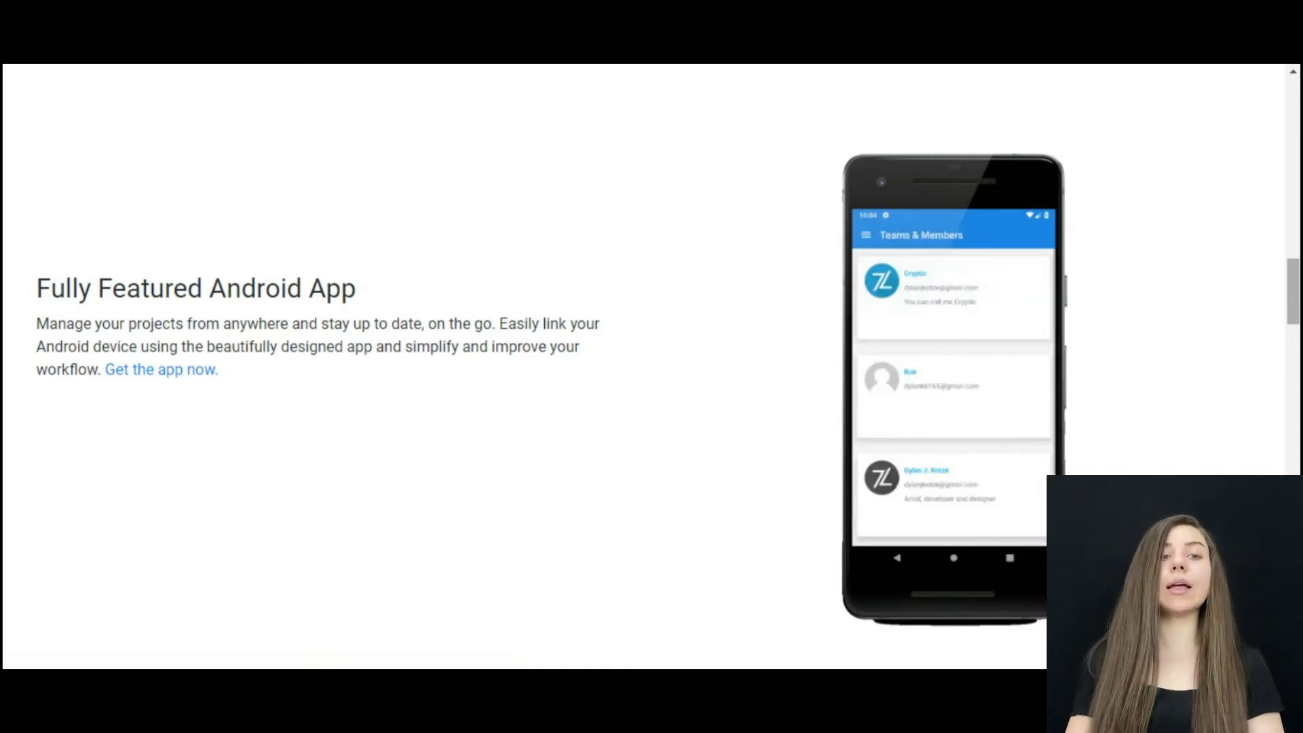
Step: Scroll through the Beautiful Frontend, Custom Fields & Task Templates and Asana Integration sections
scroll(652, 367, "down", 3)
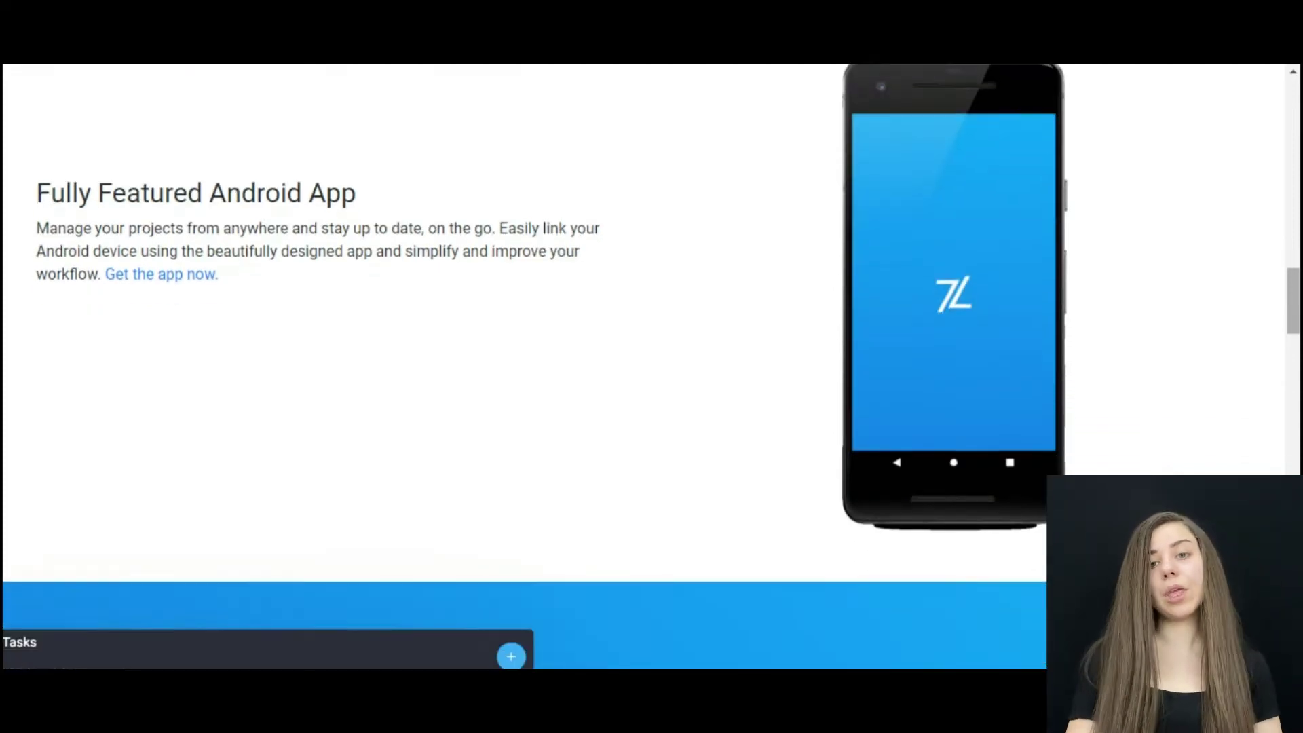
scroll(651, 366, "down", 2)
scroll(651, 367, "down", 1)
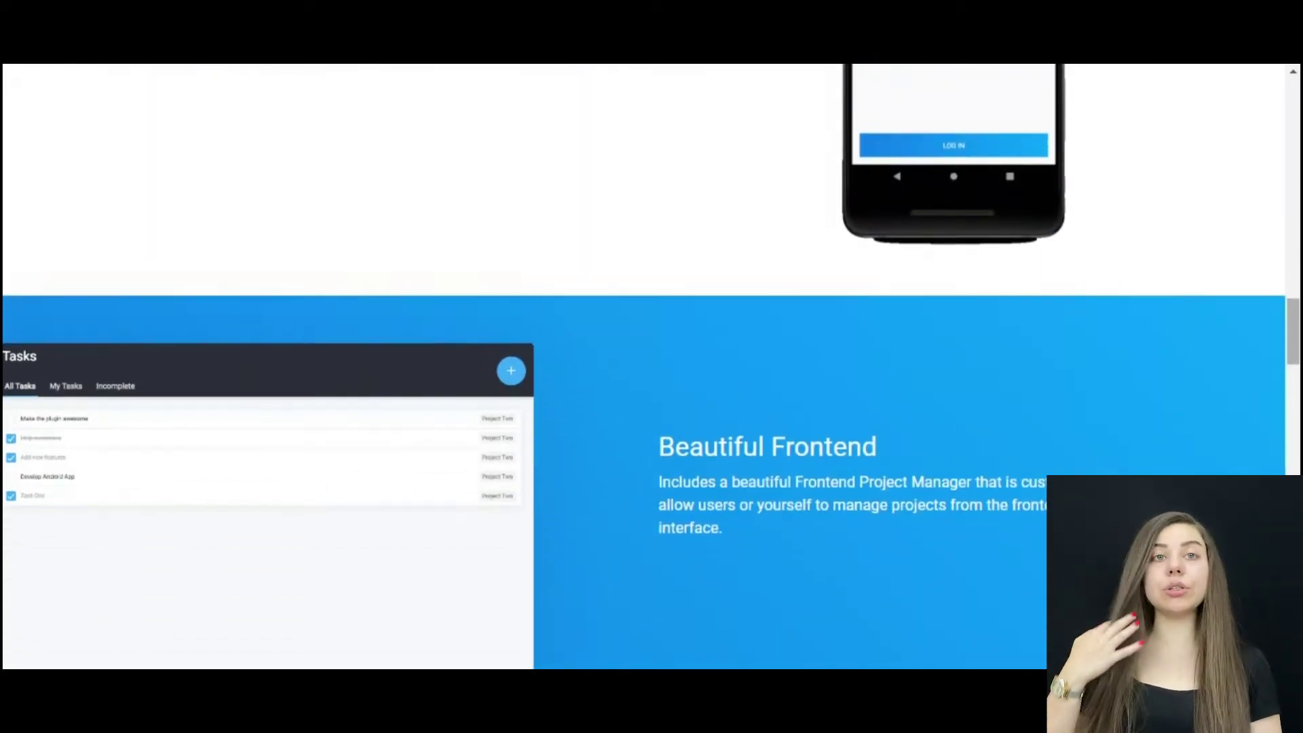
scroll(652, 366, "down", 1)
scroll(651, 367, "down", 1)
scroll(651, 366, "down", 1)
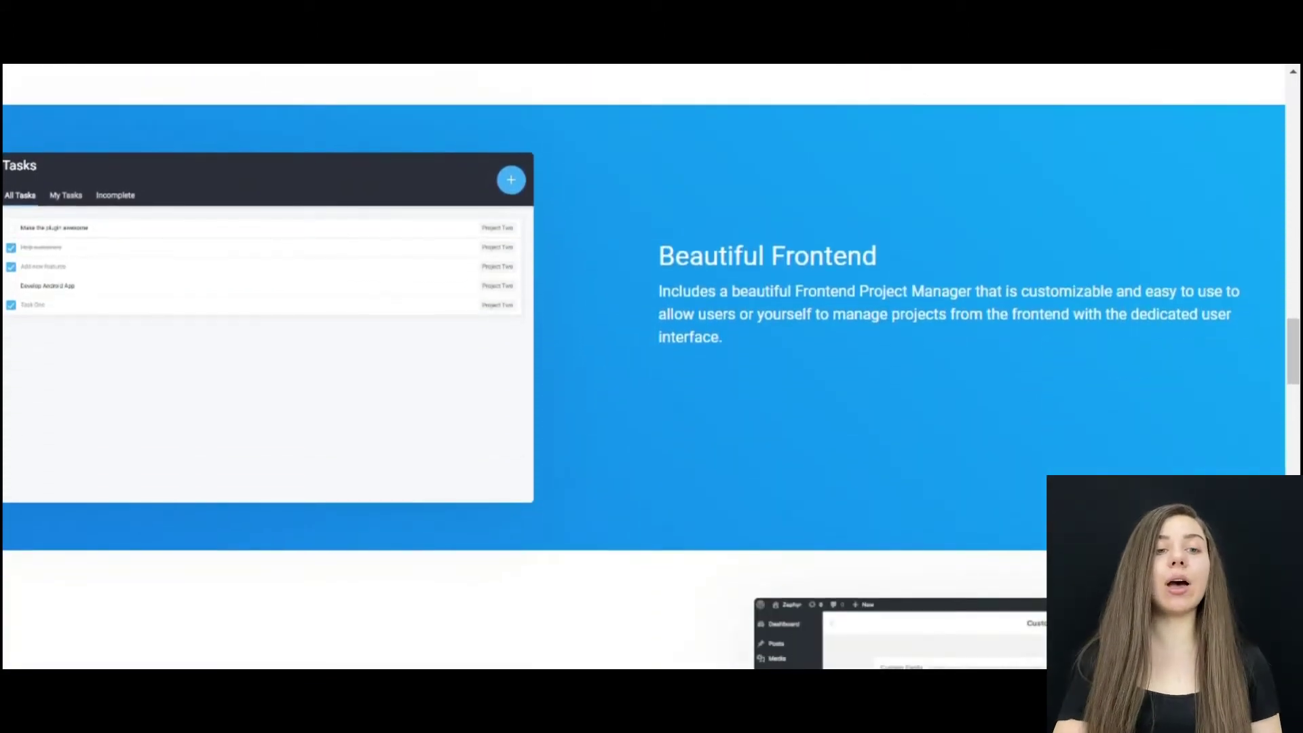
scroll(652, 367, "down", 2)
scroll(652, 367, "down", 1)
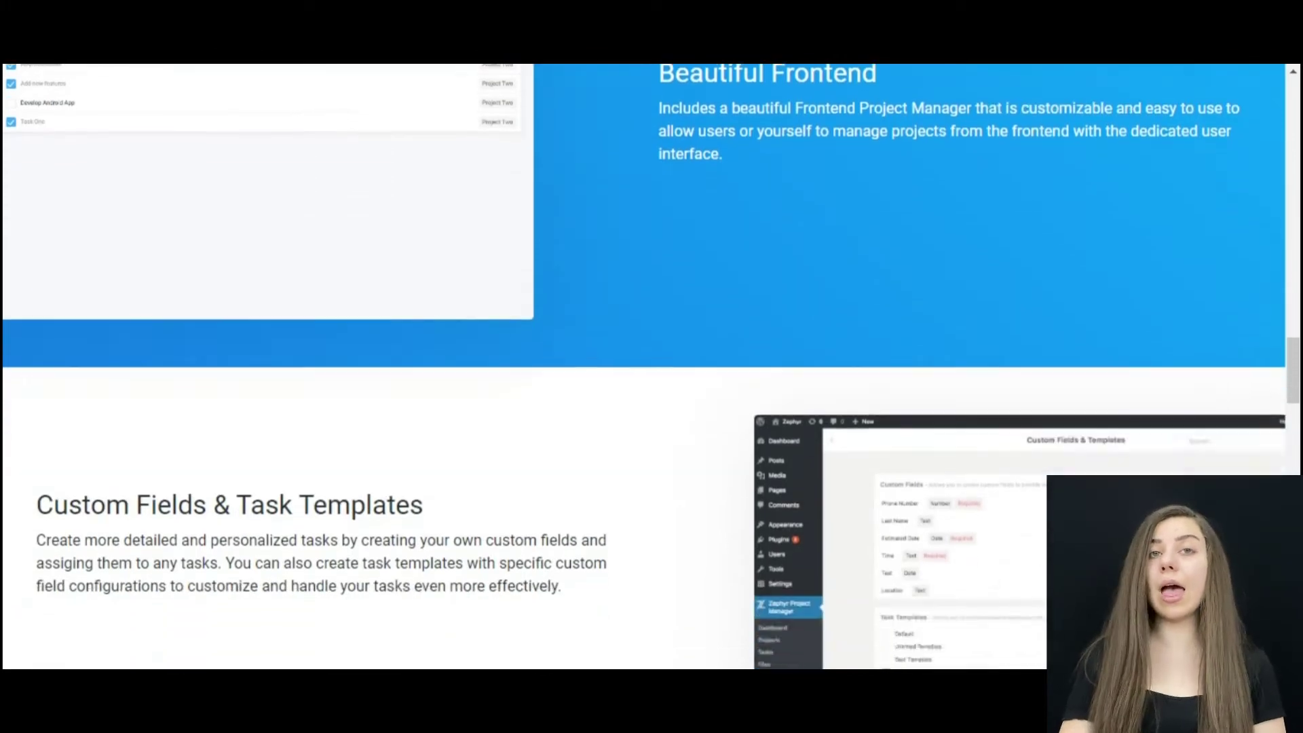
scroll(652, 367, "down", 1)
scroll(651, 366, "down", 3)
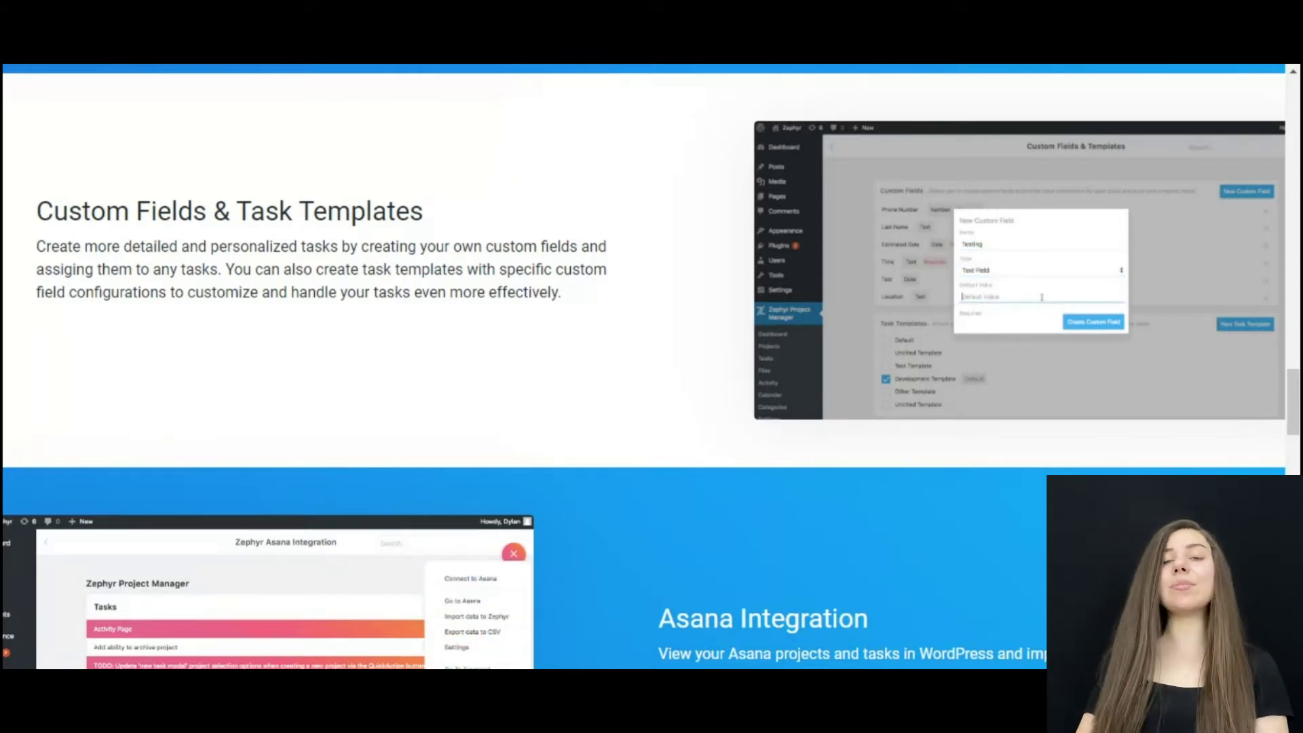
scroll(652, 367, "down", 5)
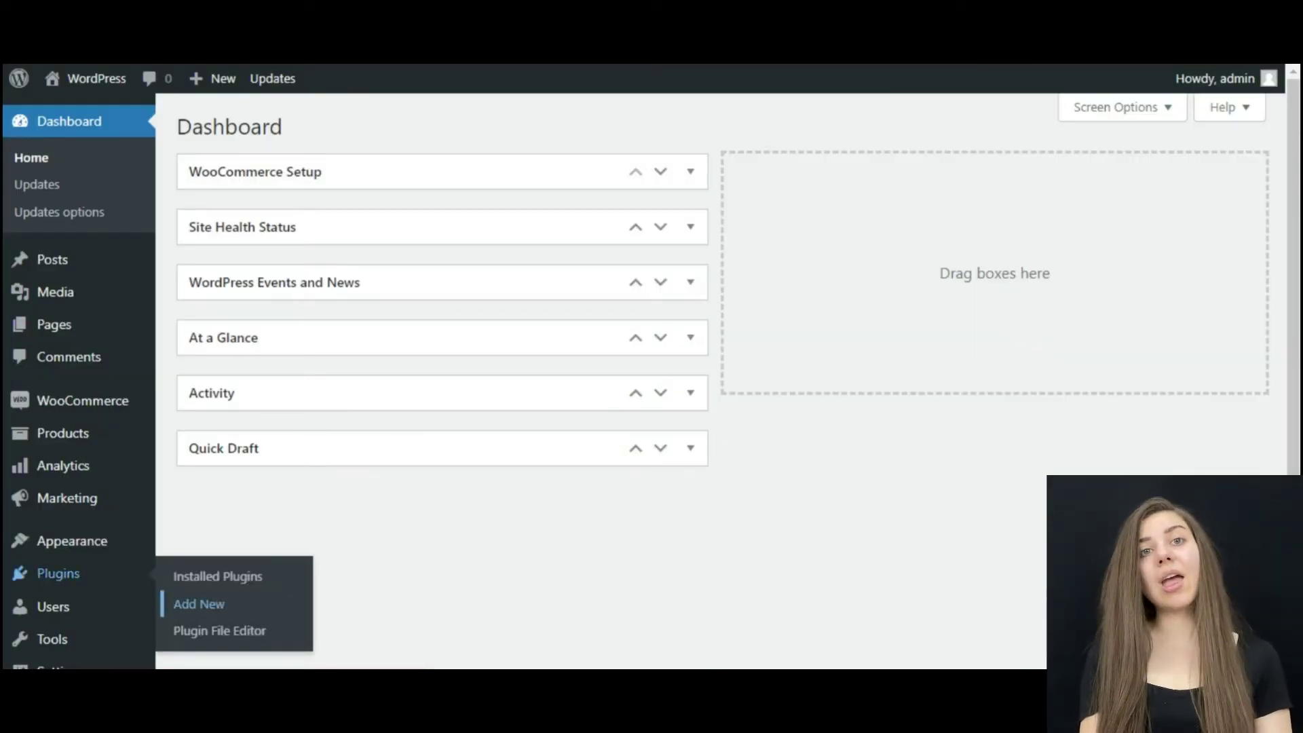
Step: Search the plugin directory for 'zephyr project manager' and install it
type("ze")
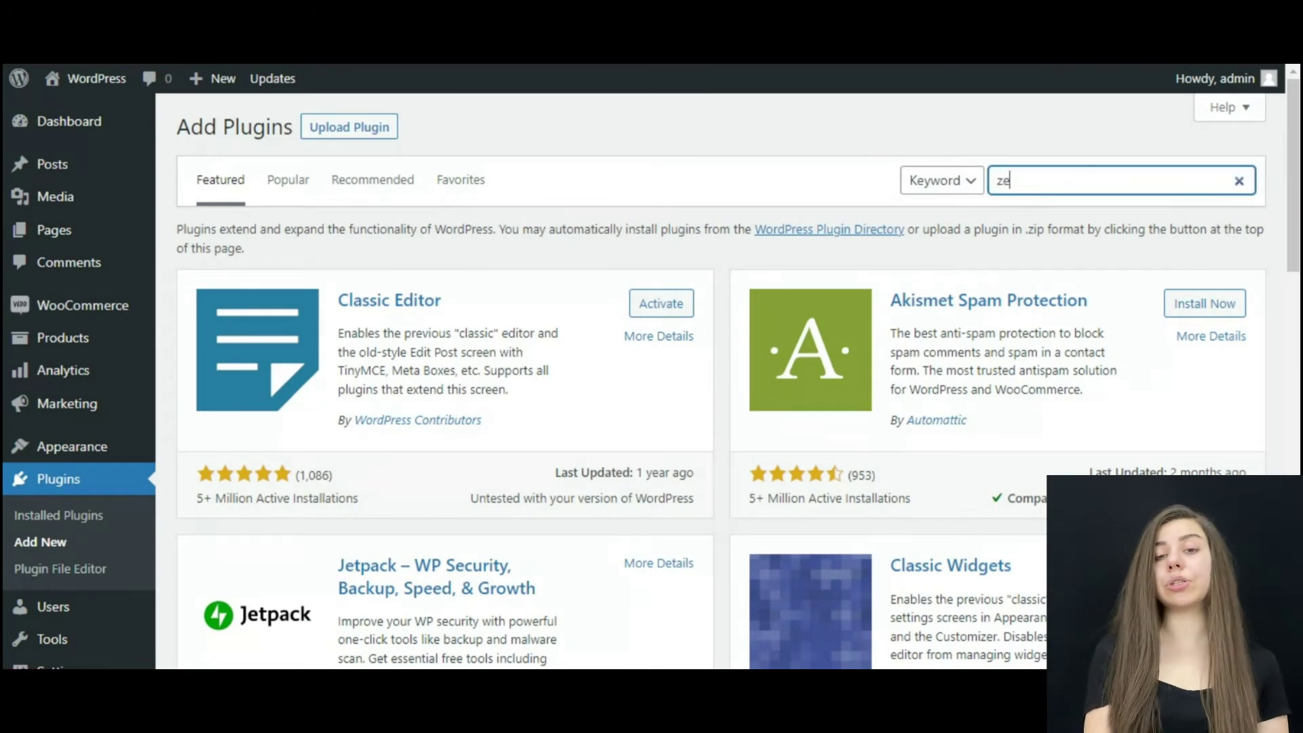
type("phyr proje")
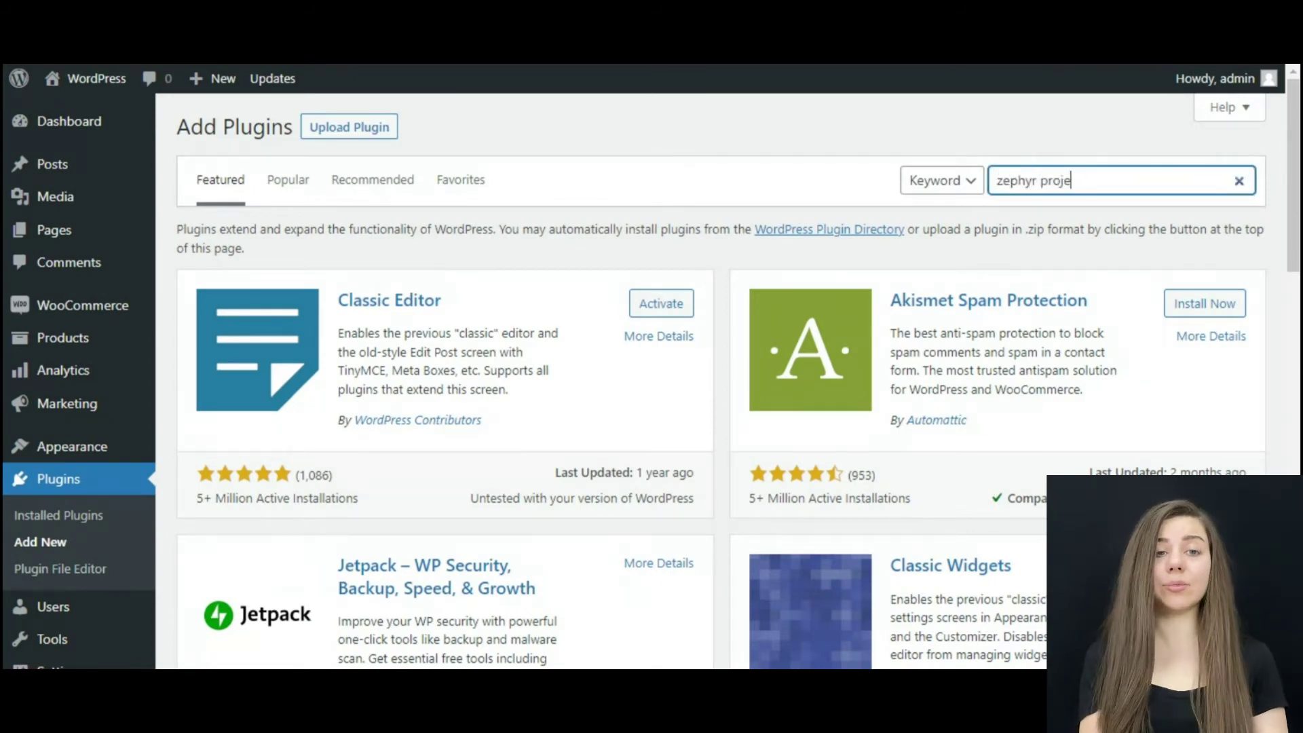
type("ct manager")
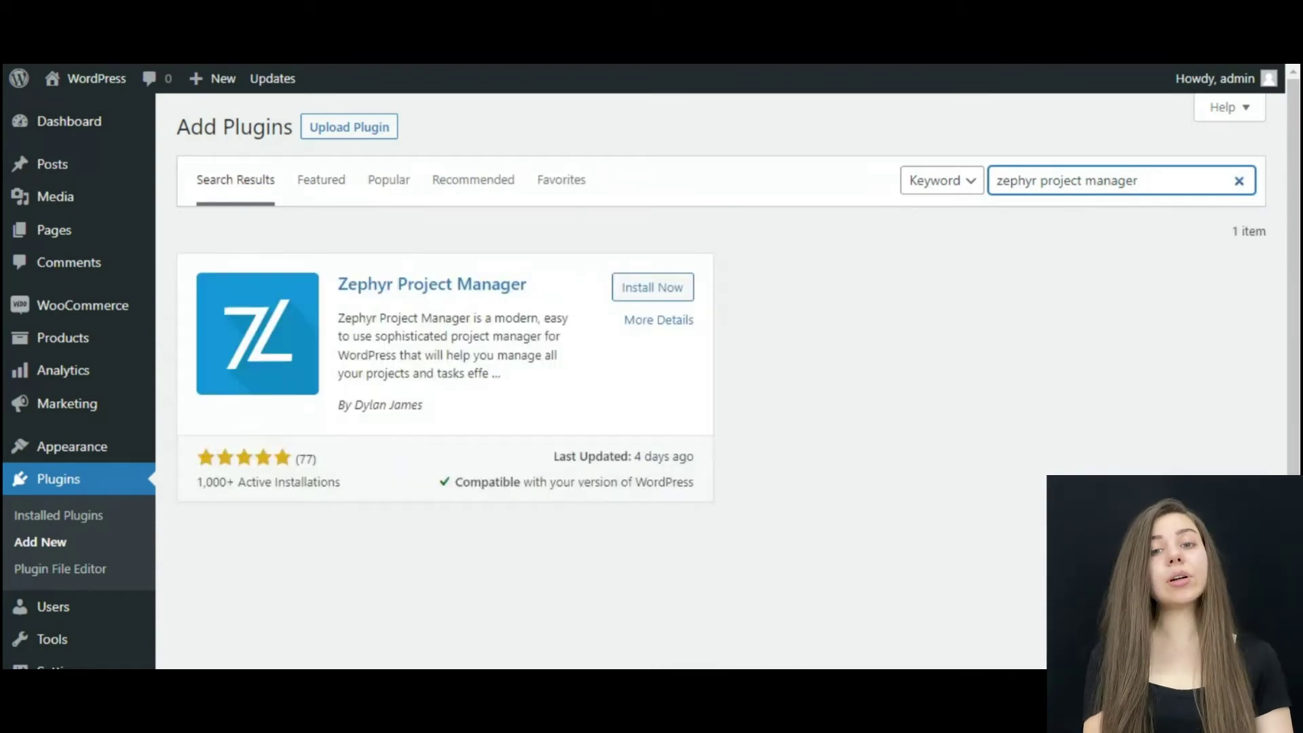
left_click(653, 287)
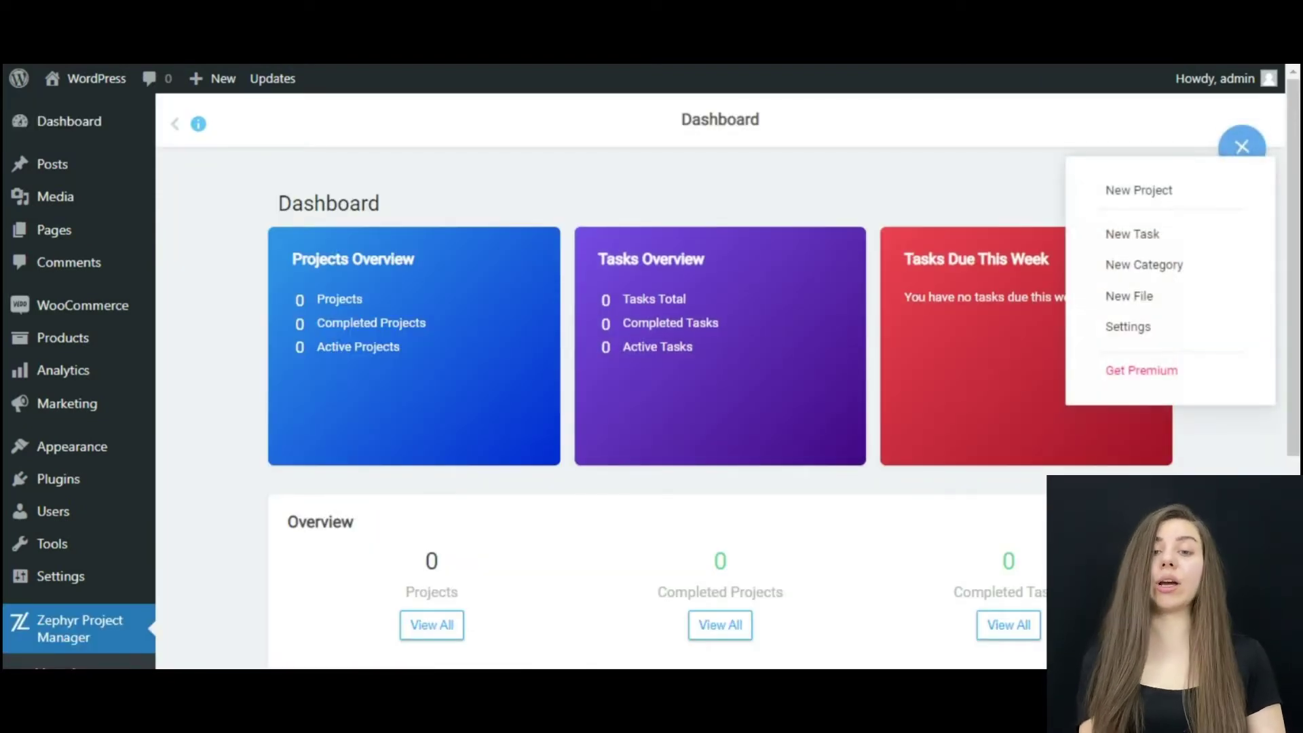
Step: Create 'Project' with description 'Project of the week' under Weekly Tasks and Projects
left_click(1138, 189)
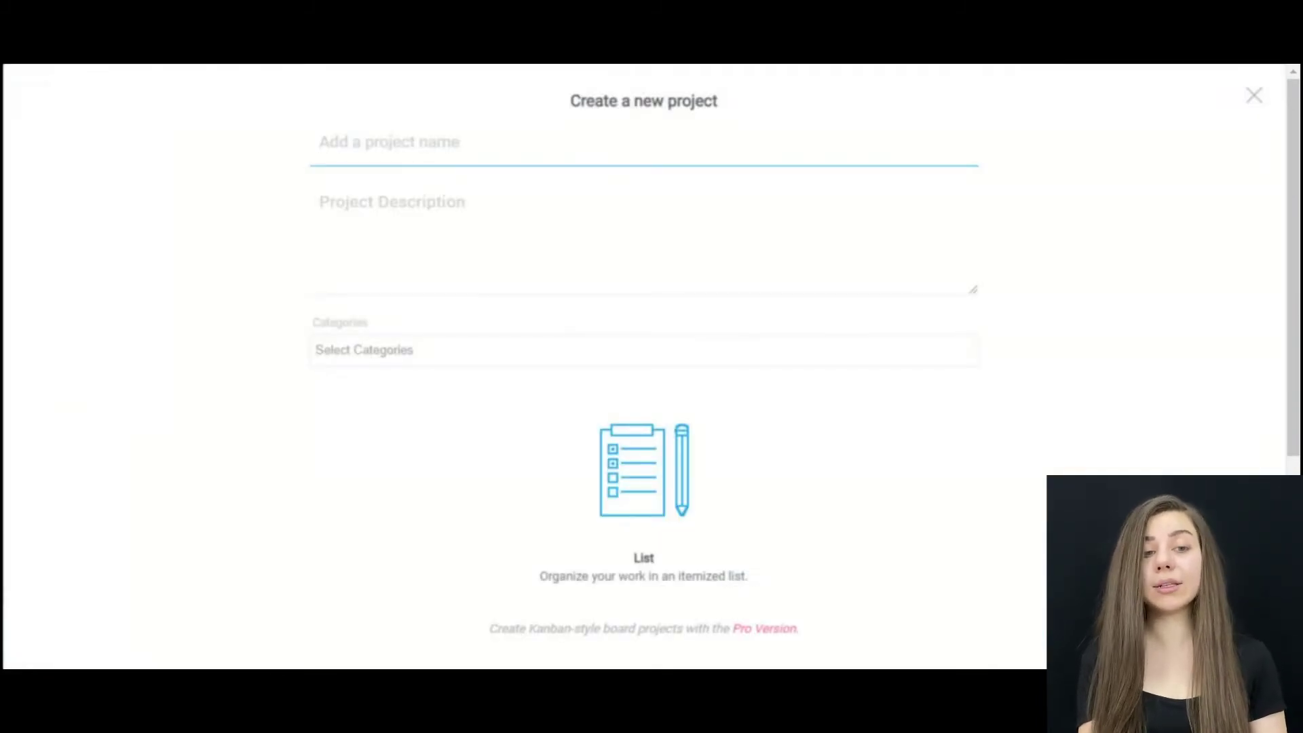
type("Project")
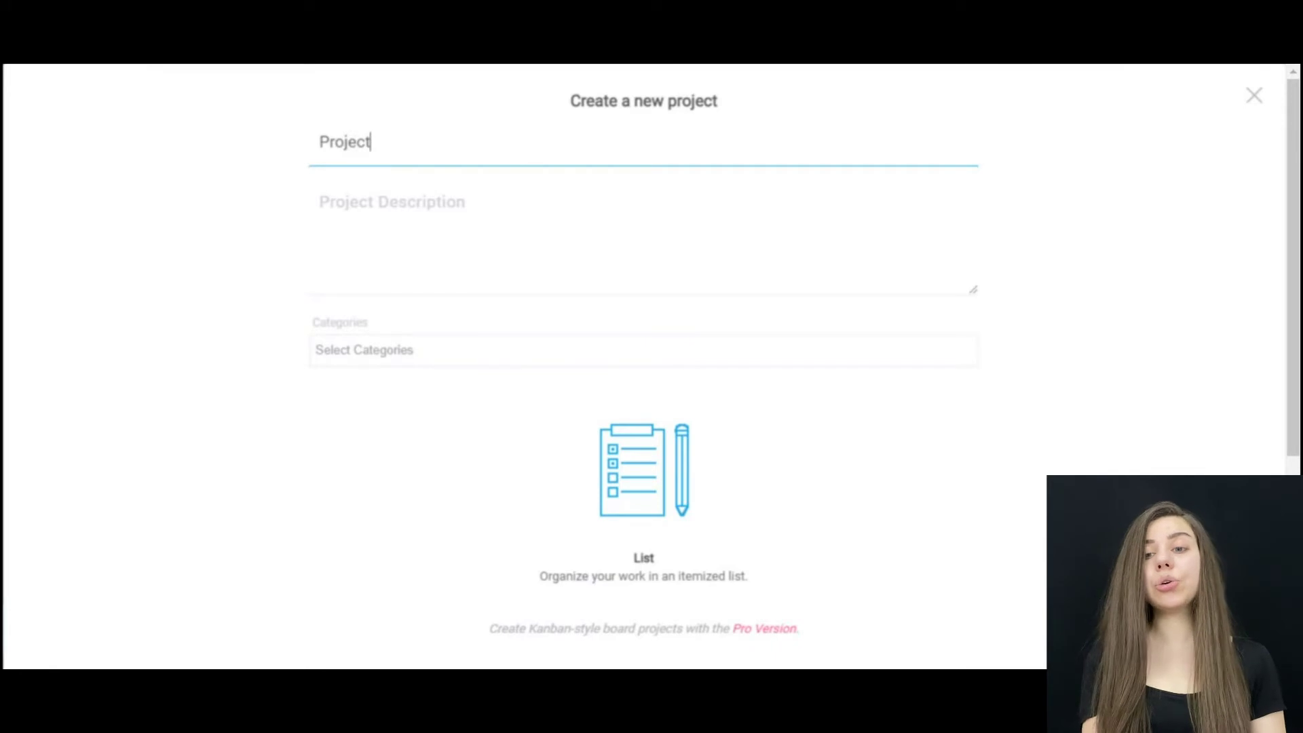
key("Tab")
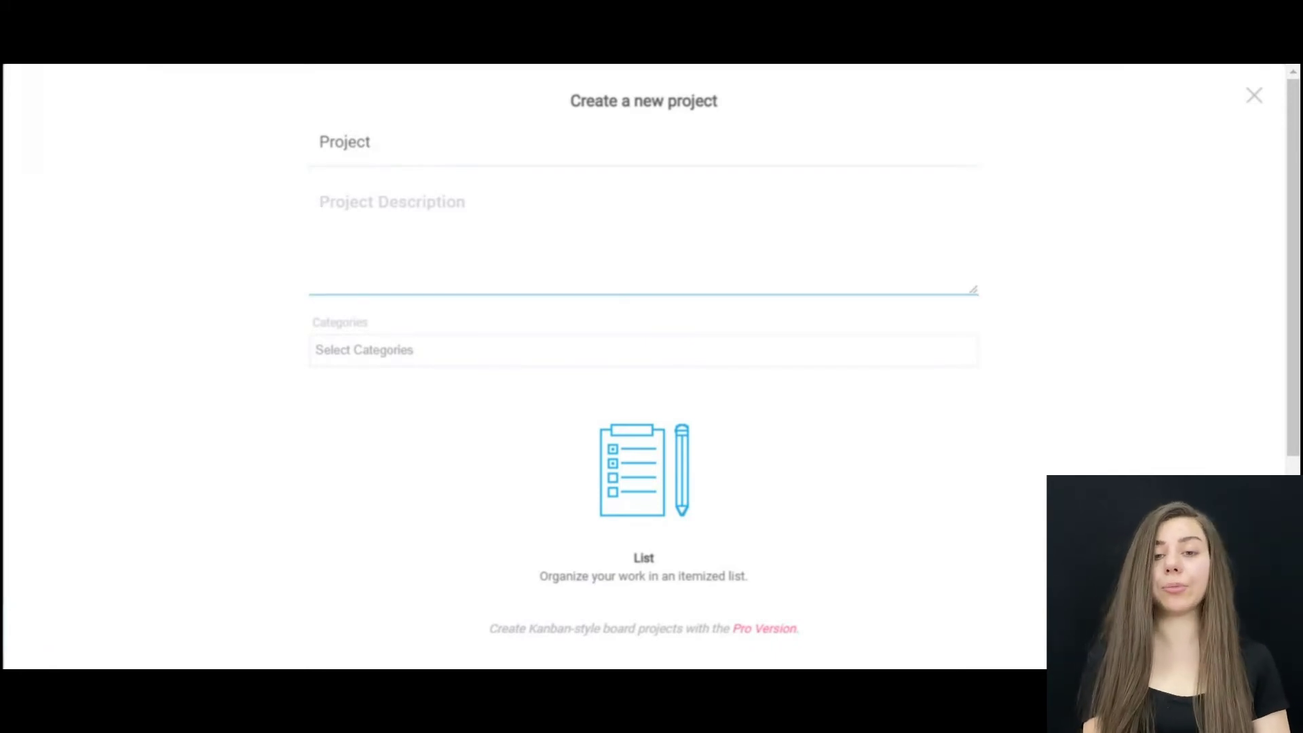
type("Project of t")
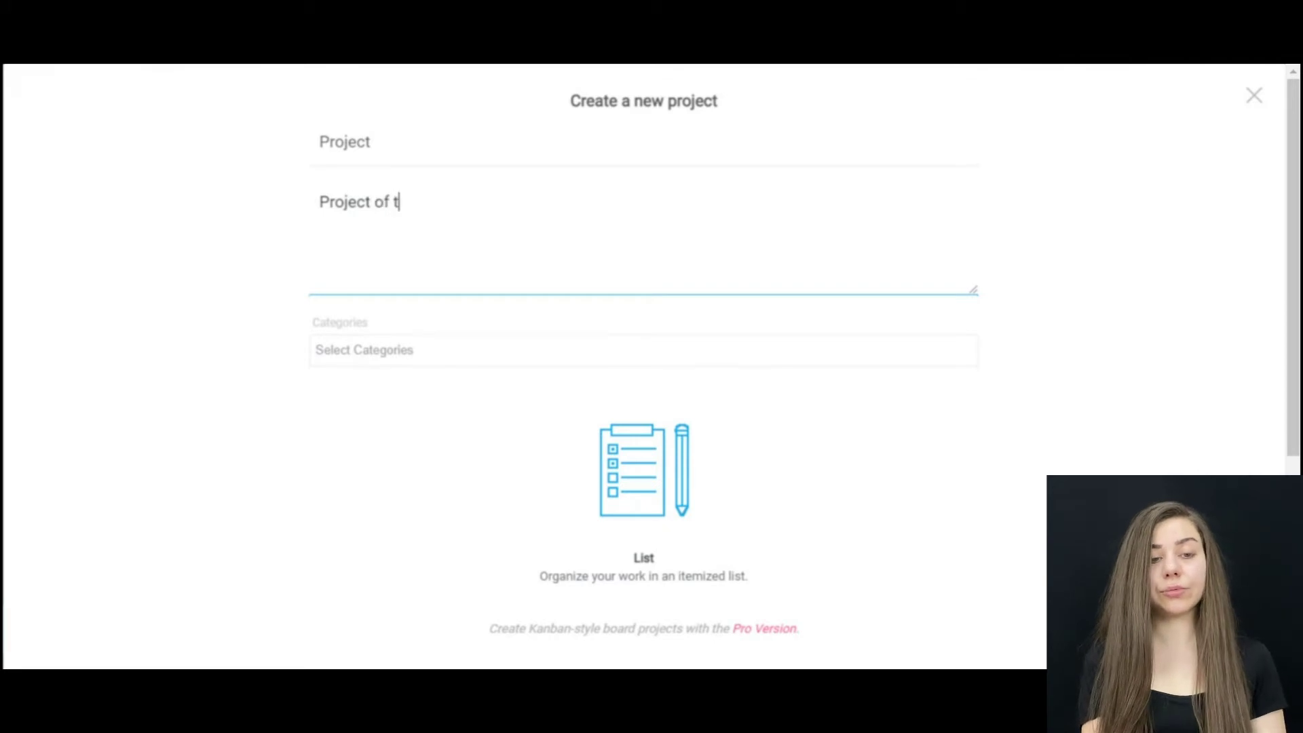
type("he week")
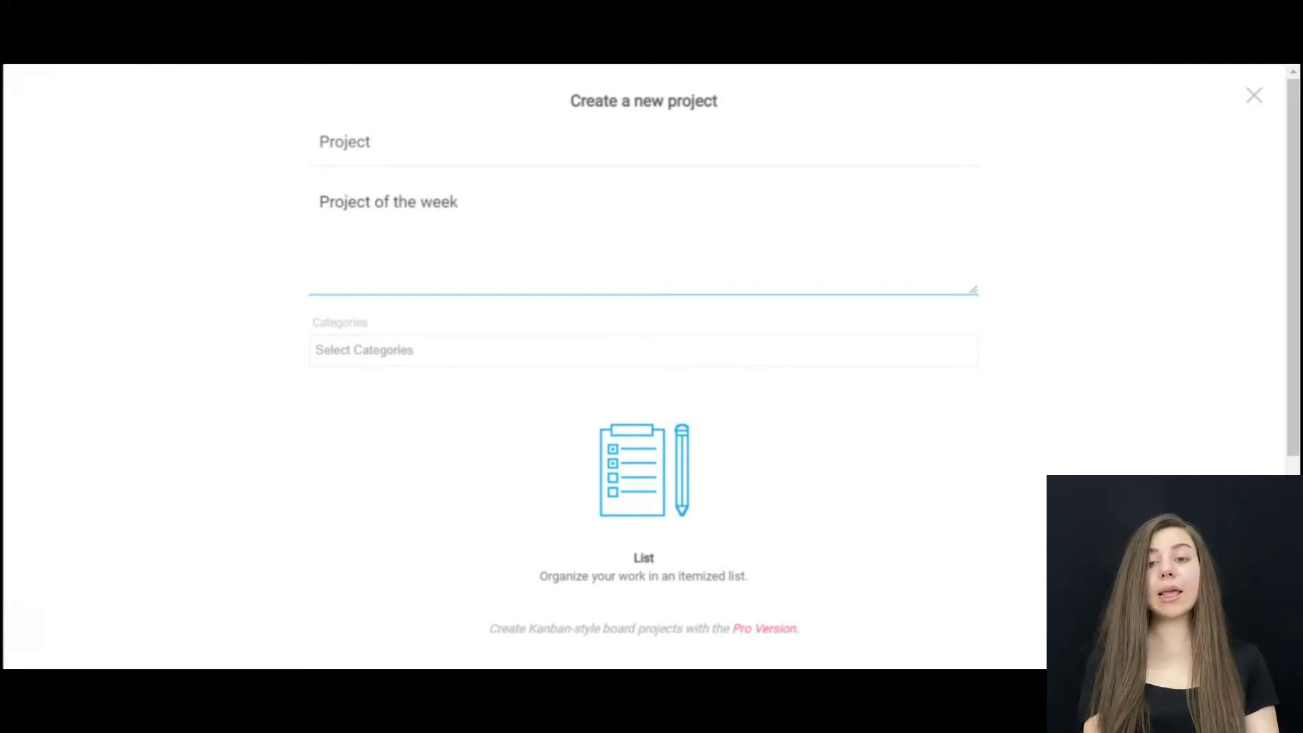
key("Tab")
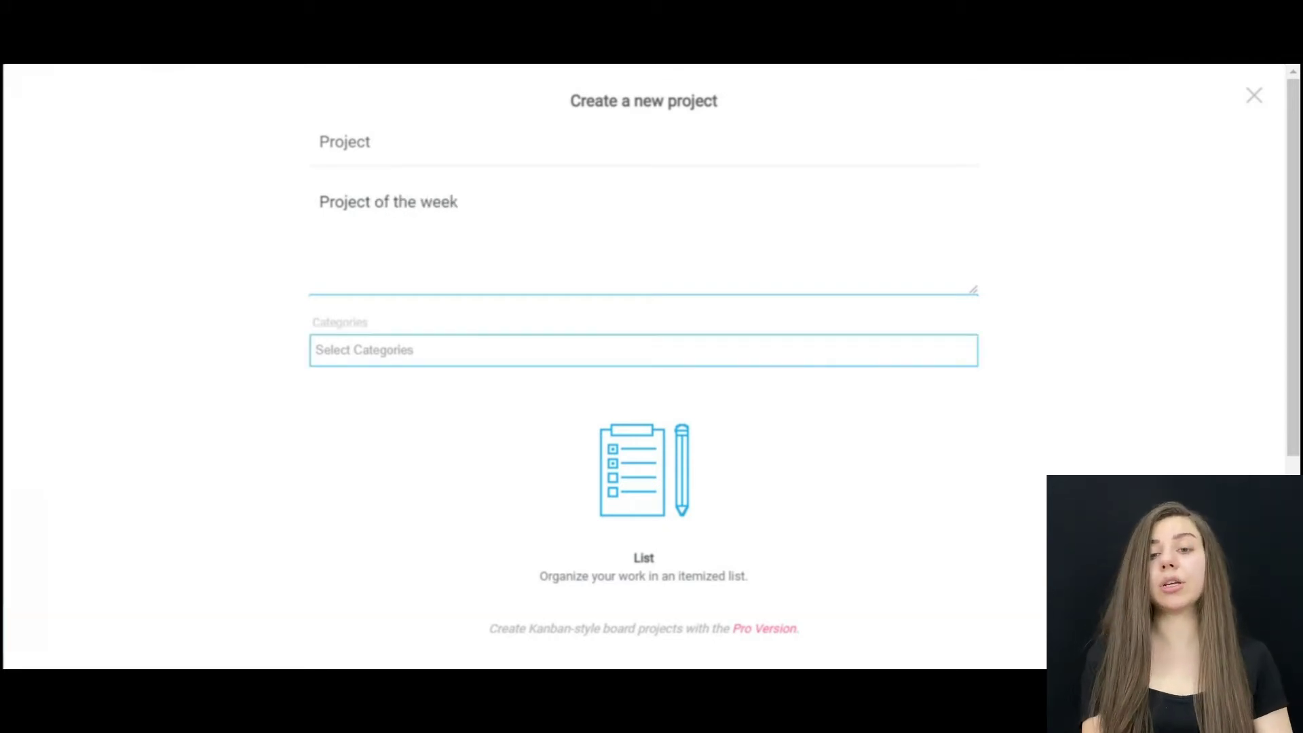
key("Return")
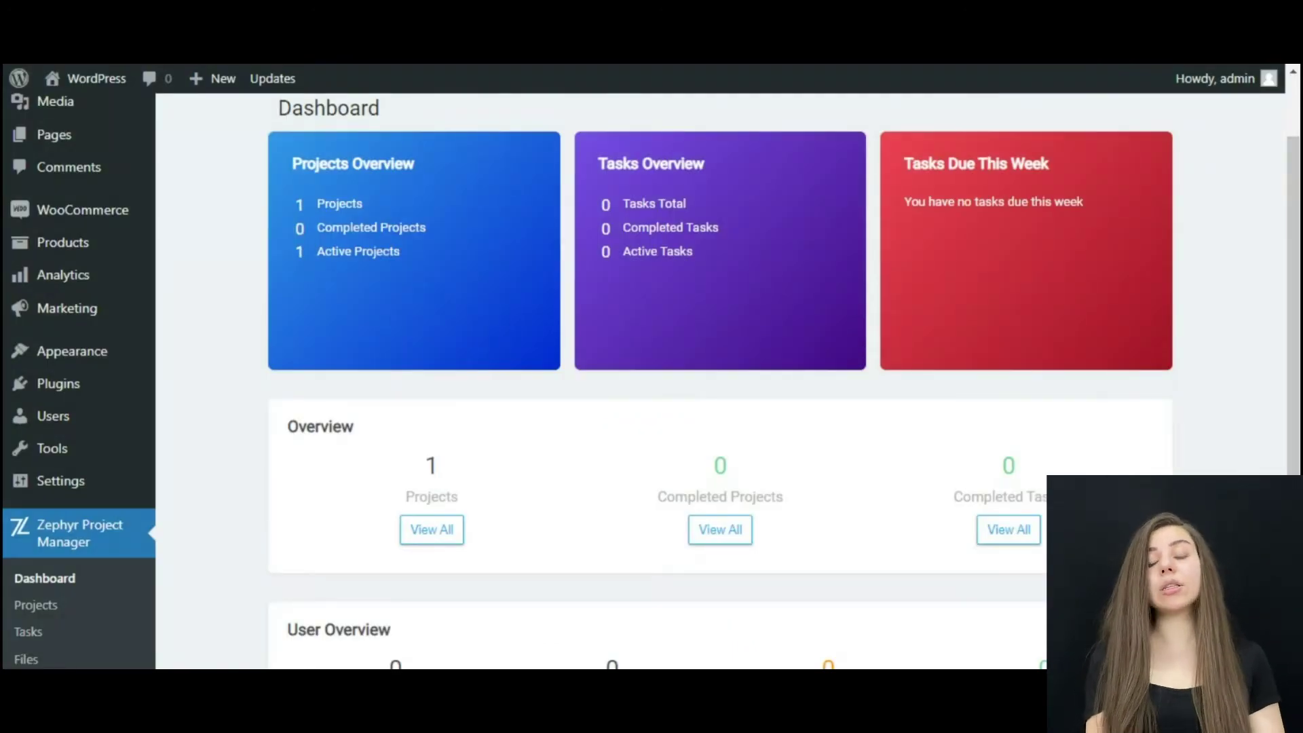
scroll(719, 387, "up", 2)
Step: Start a new task named 'Tasks' with a weekly-tasks description
left_click(1241, 148)
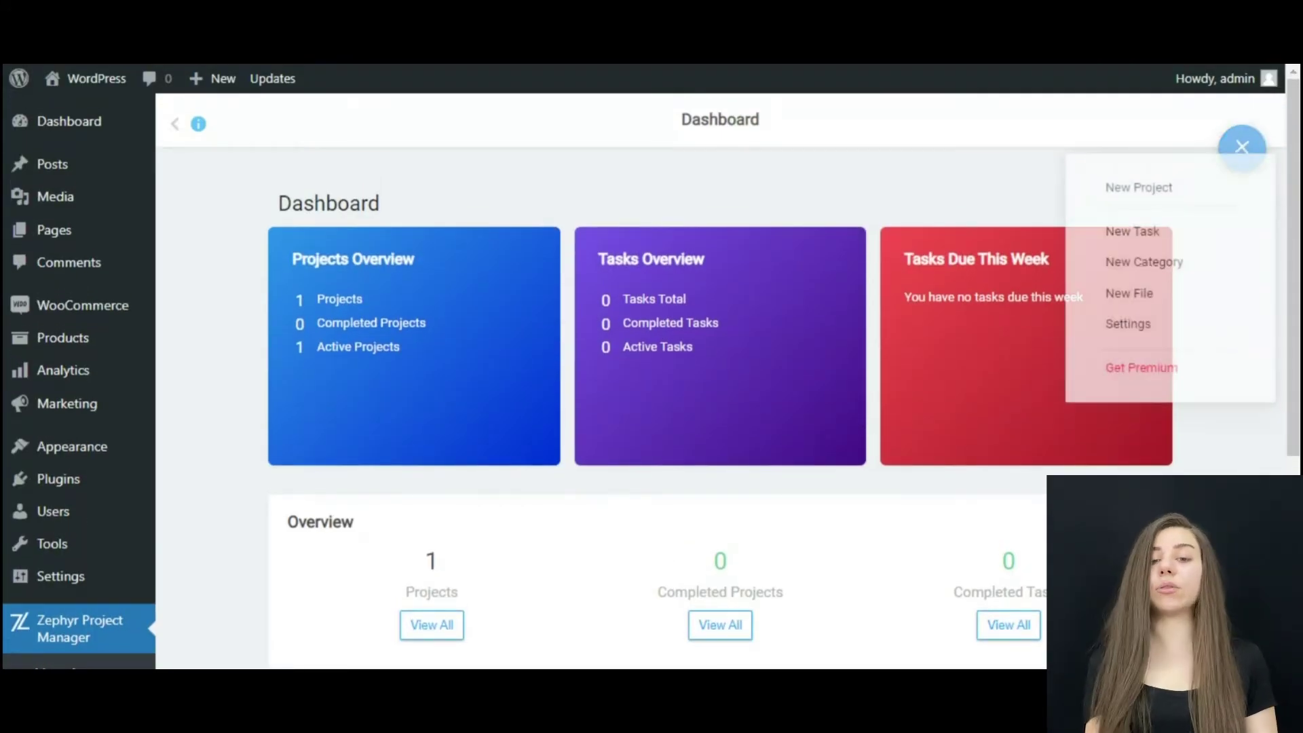
left_click(1132, 233)
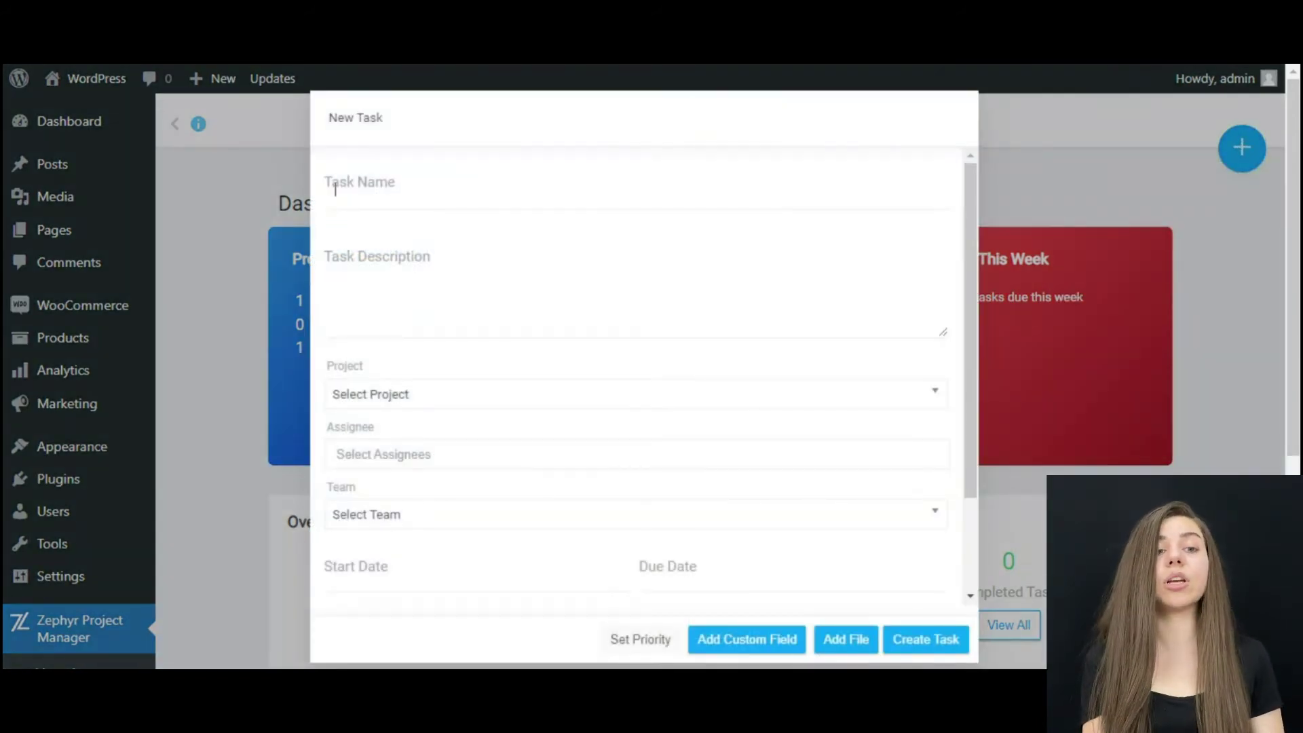
left_click(339, 191)
type("Tas")
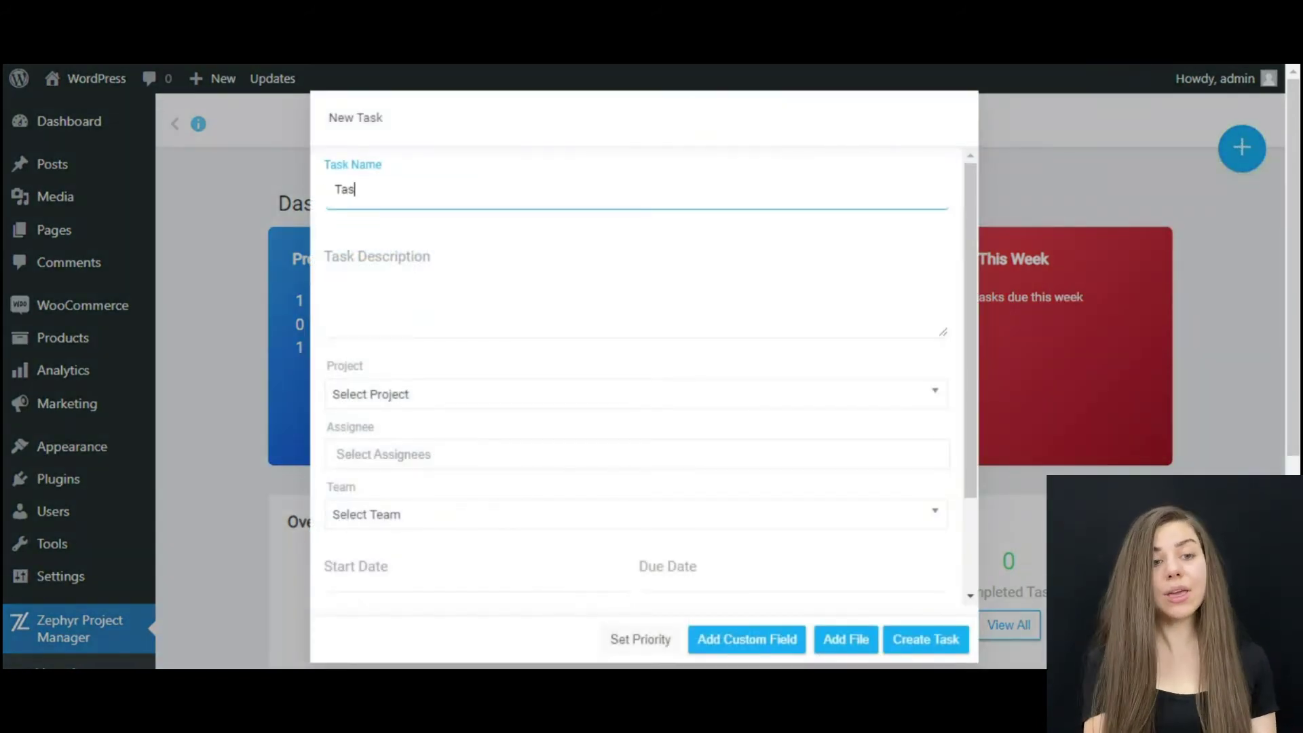
type("ks")
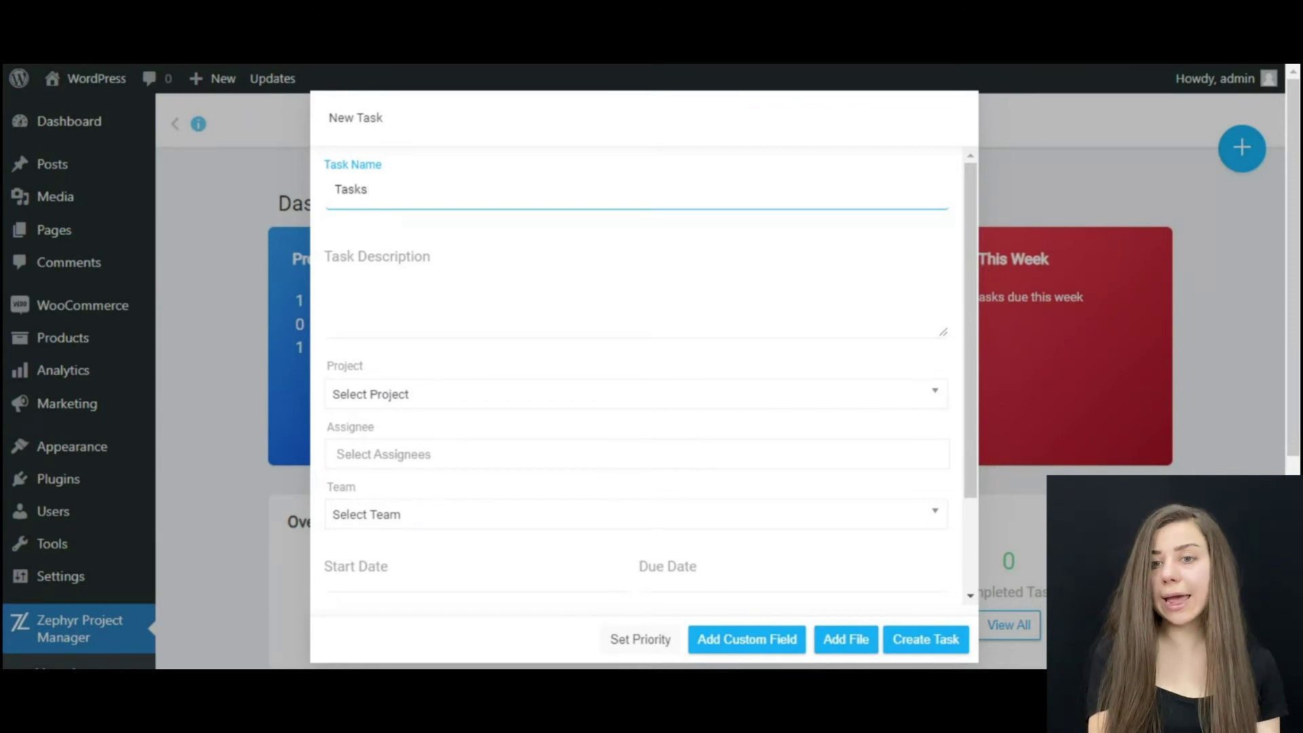
key("Tab")
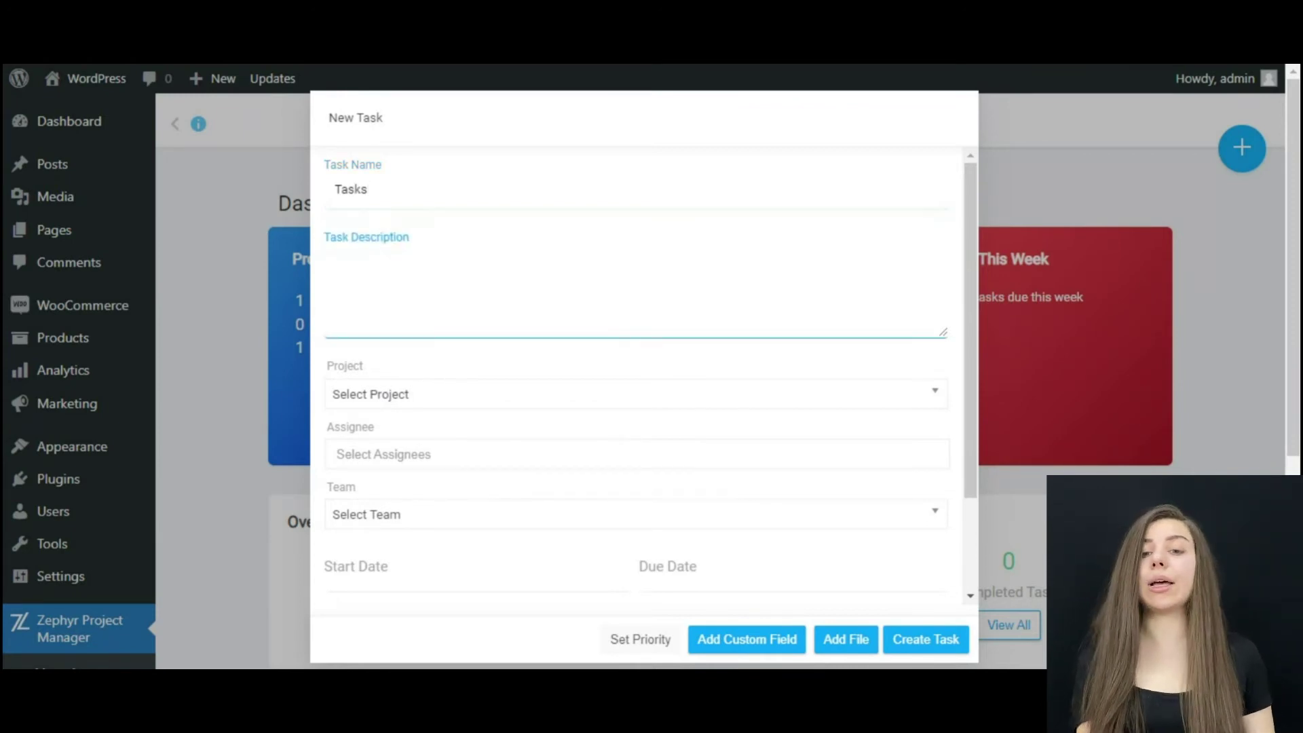
type("Weekly")
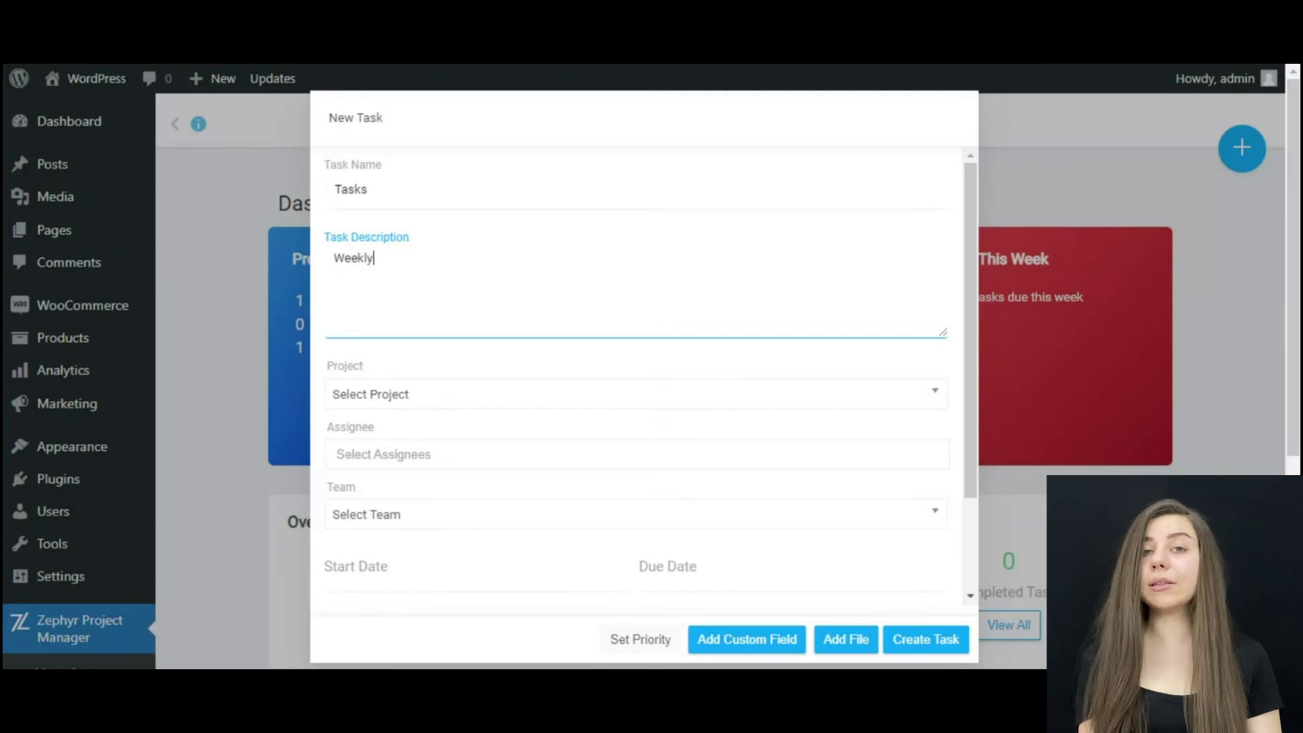
type(" tasks")
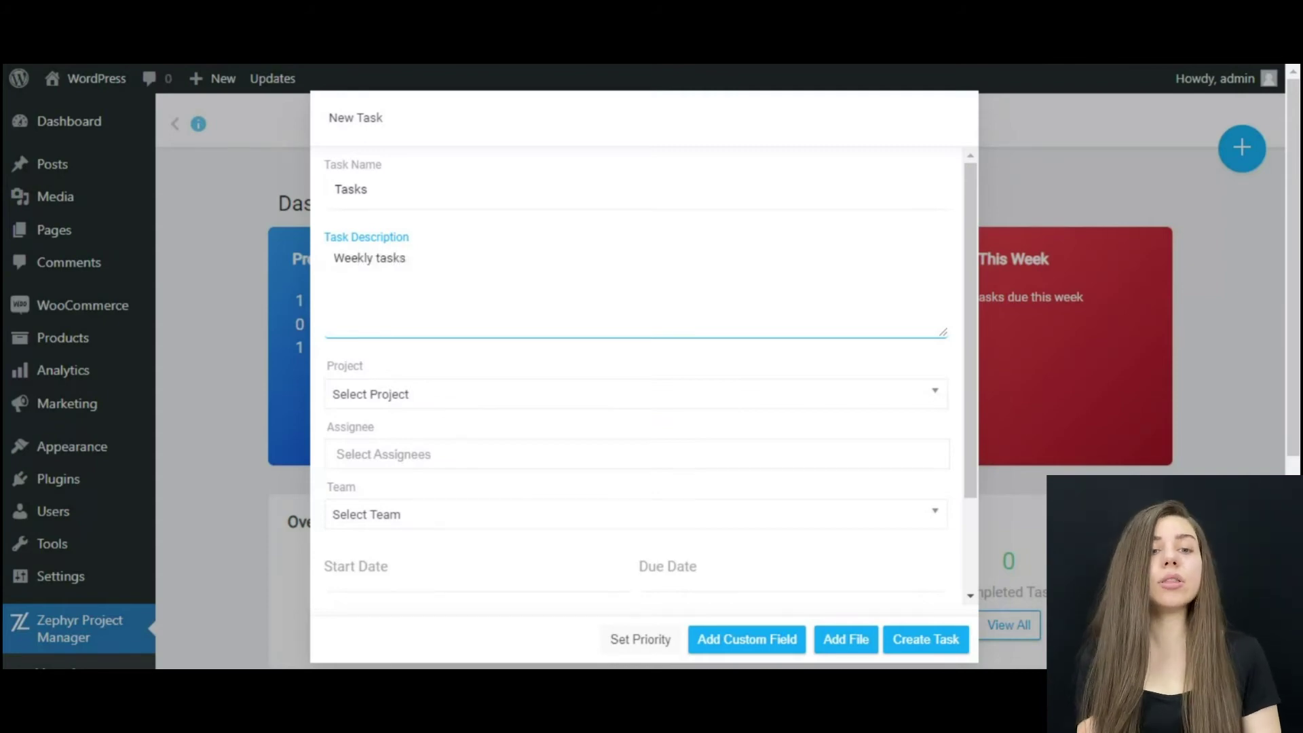
Step: Put the task under Project, assigned to the only user, with no team
key("Tab")
key("space")
key("Down")
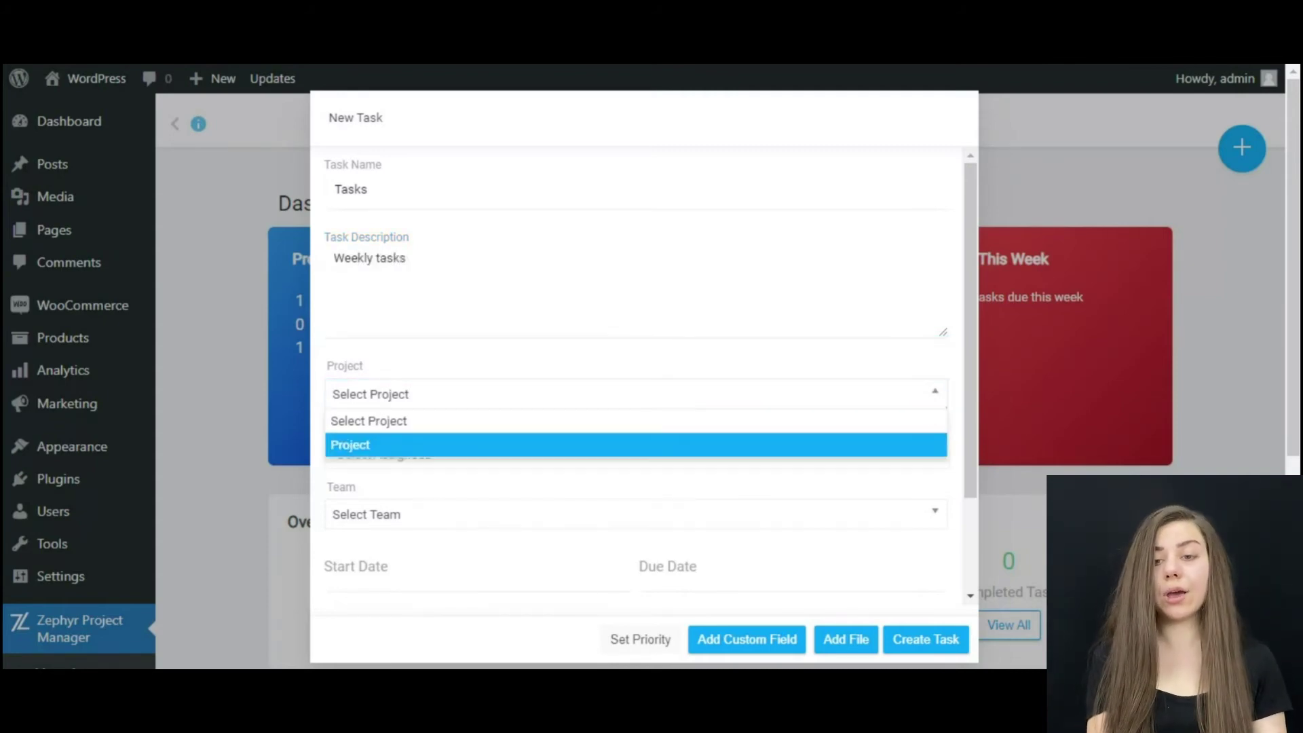
key("Return")
key("Tab")
key("Down")
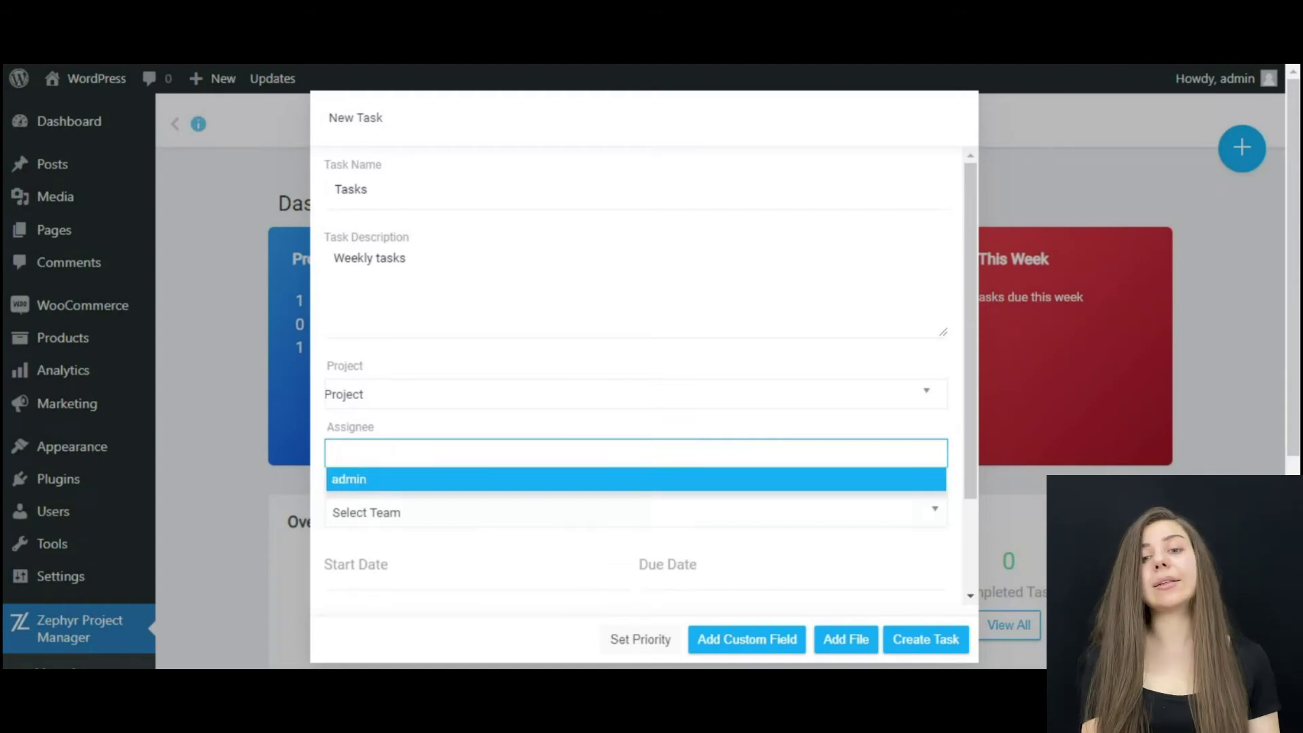
key("Return")
key("Tab")
key("space")
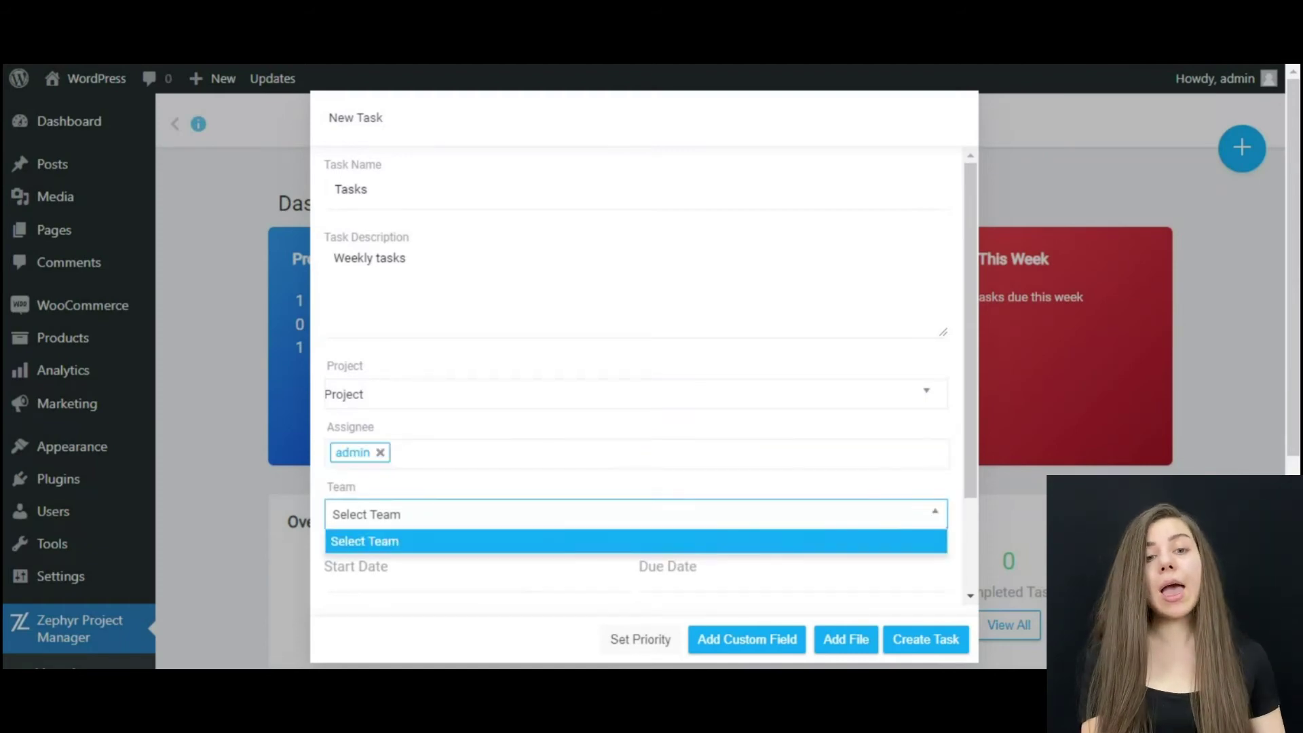
key("Return")
Step: Set the task to run 2022-09-14 to 2022-09-21 and create it
key("Tab")
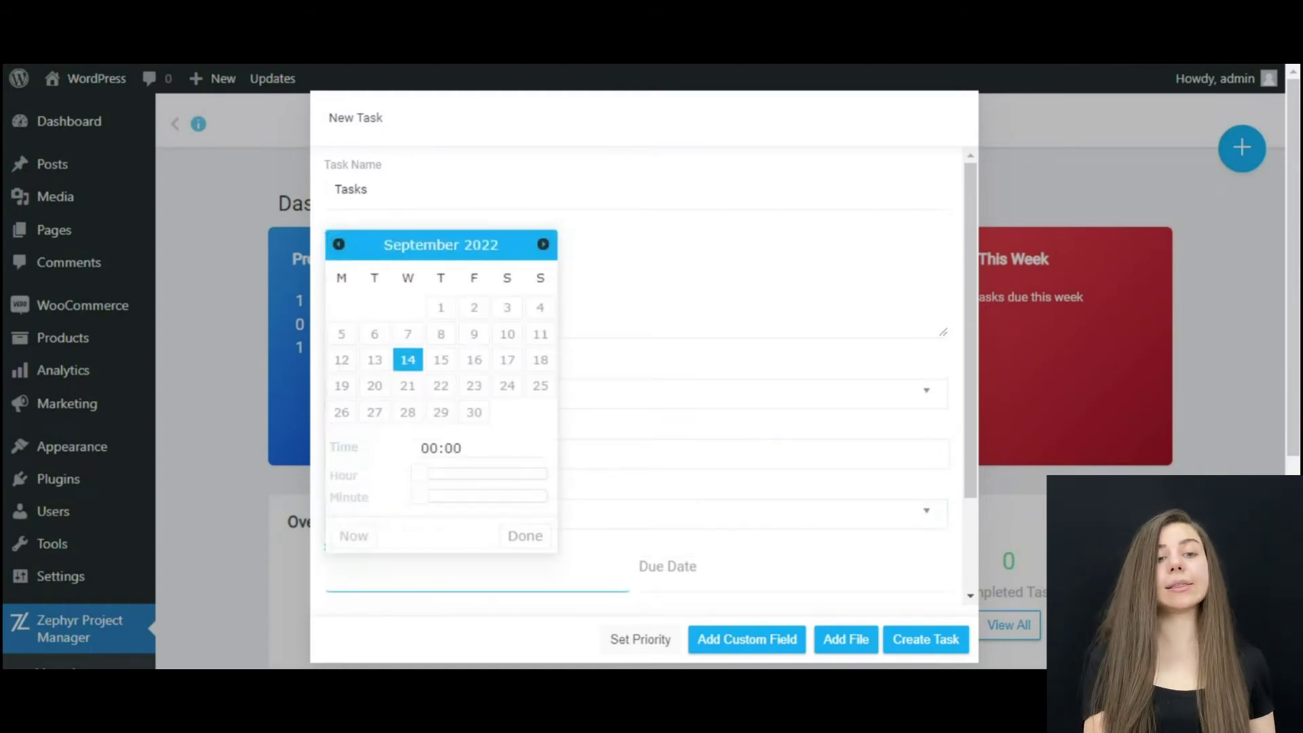
key("Return")
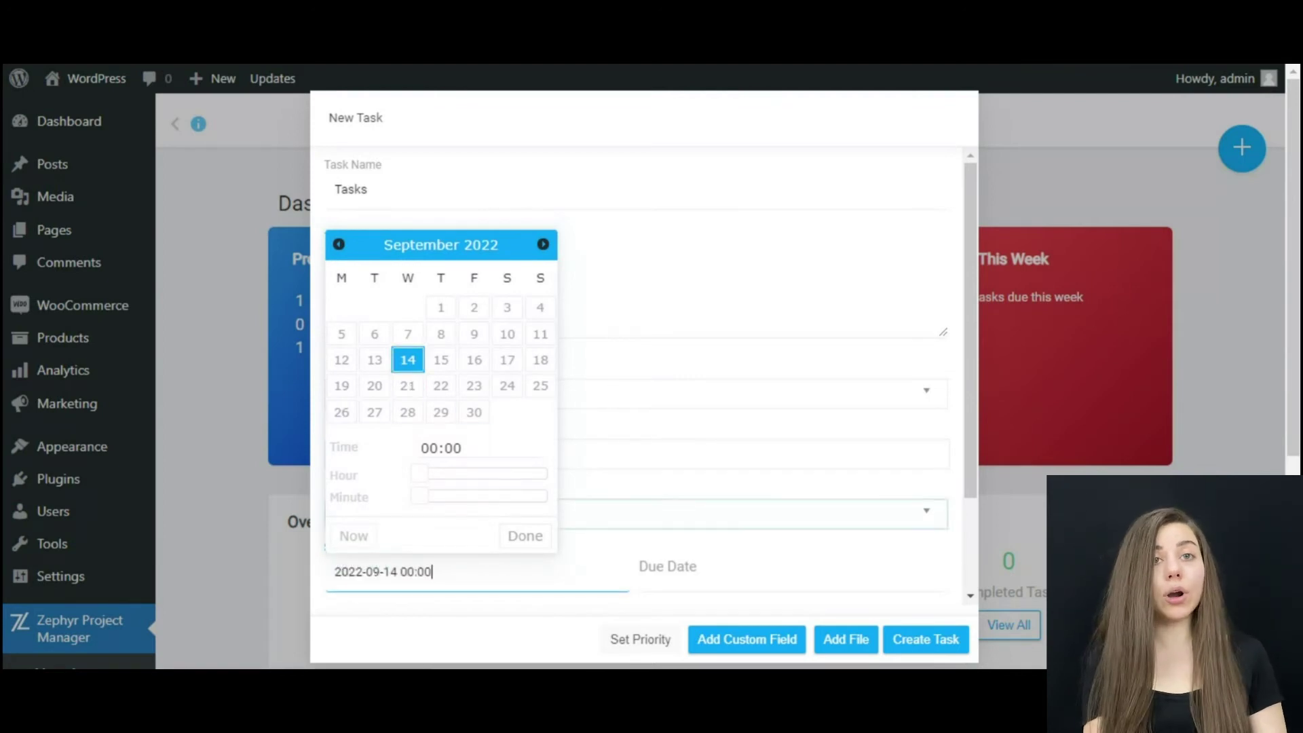
key("Escape")
key("Tab")
key("Down")
key("Return")
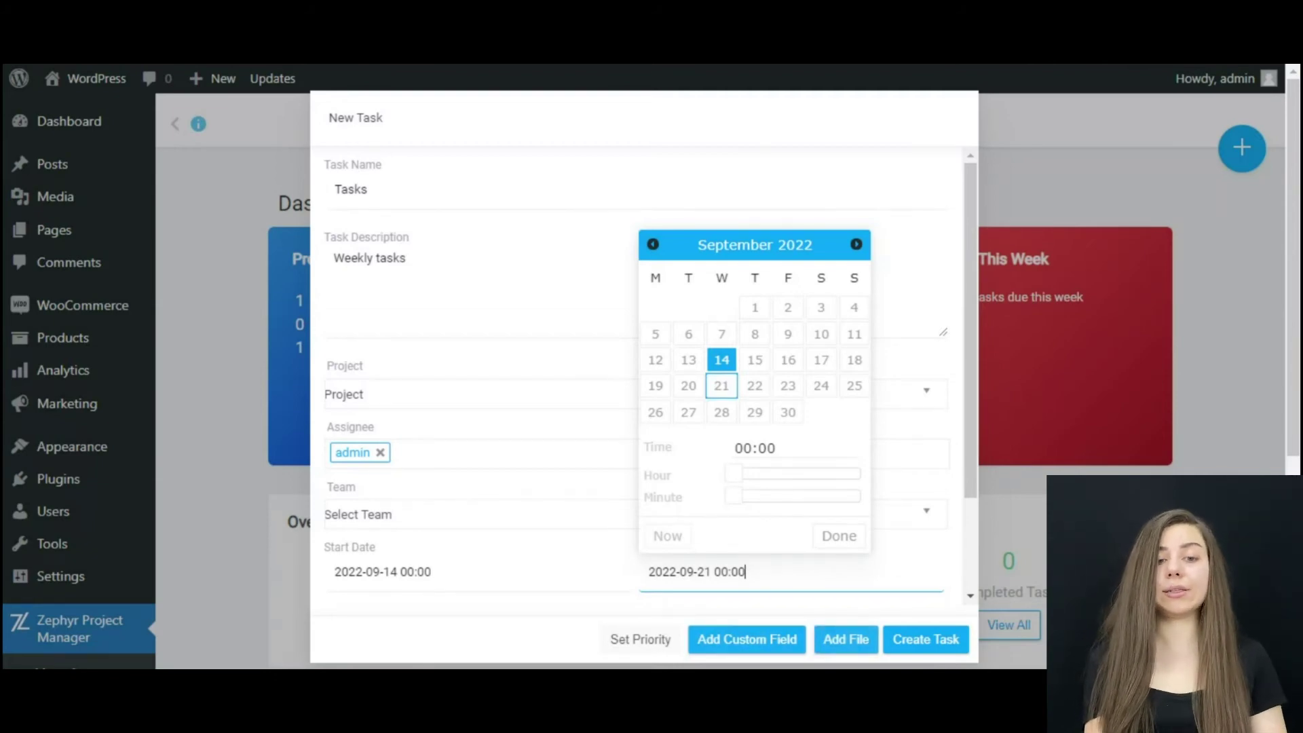
left_click(925, 639)
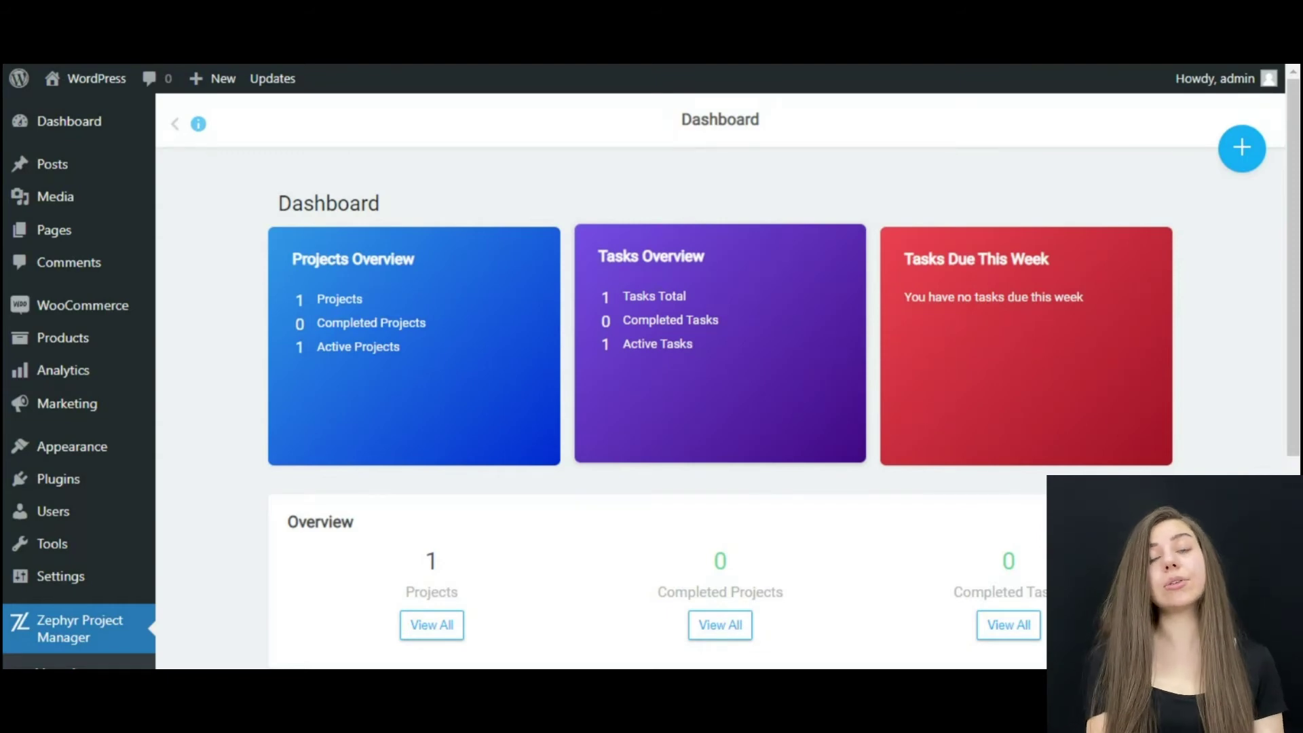
Step: Go to the Zephyr Projects list and open the 'Project' card's full page
scroll(719, 380, "down", 2)
scroll(720, 380, "down", 2)
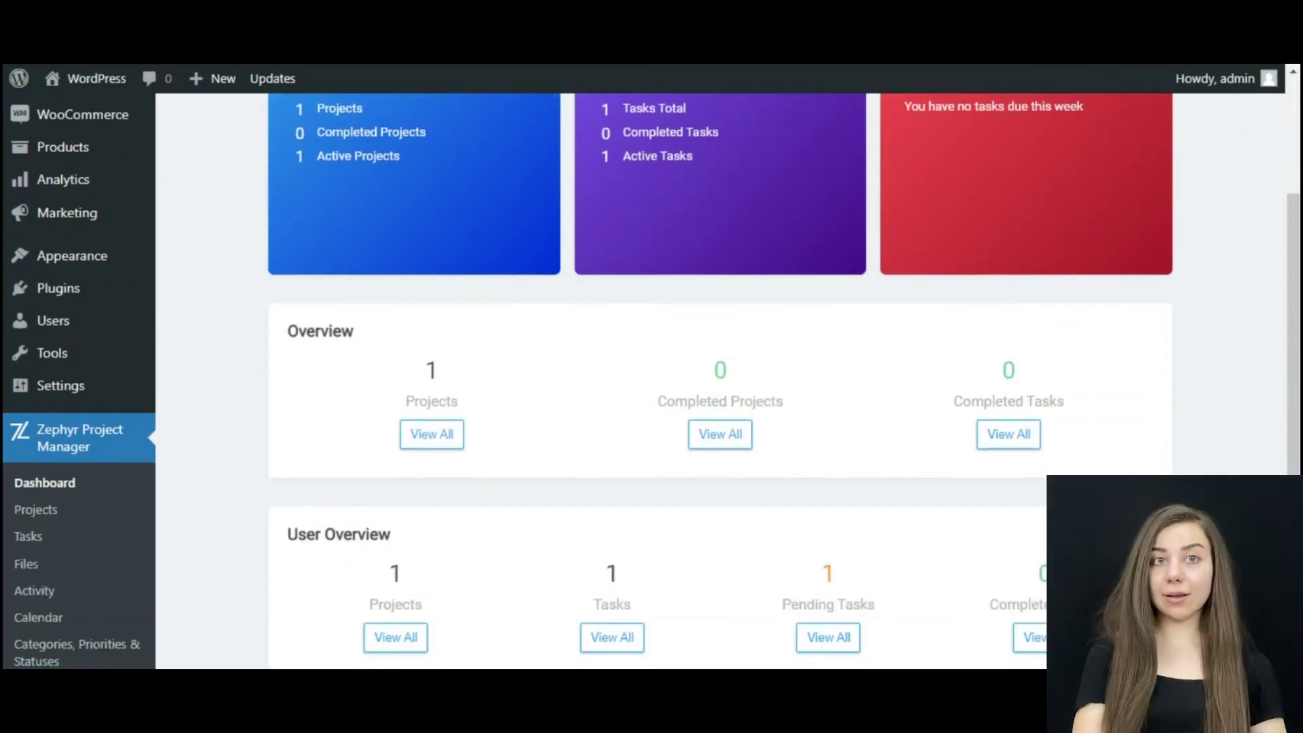
scroll(720, 380, "down", 2)
scroll(720, 380, "down", 1)
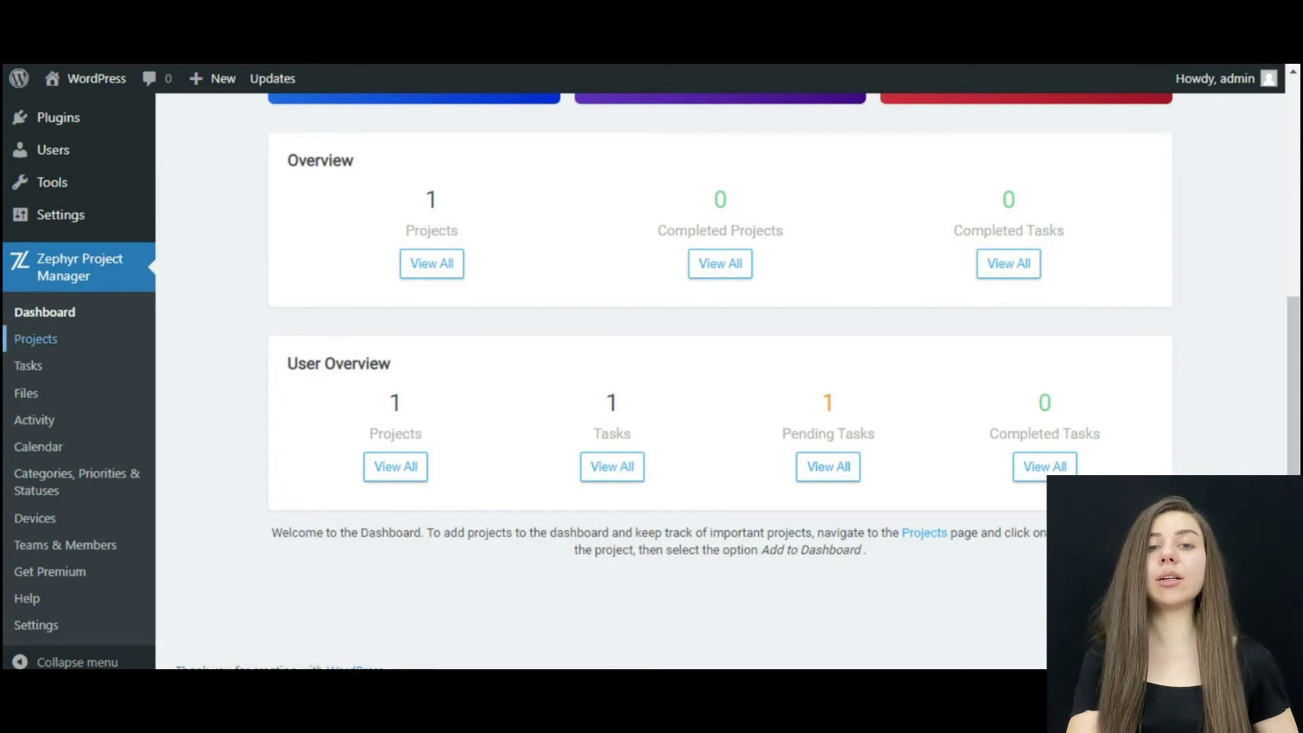
left_click(35, 339)
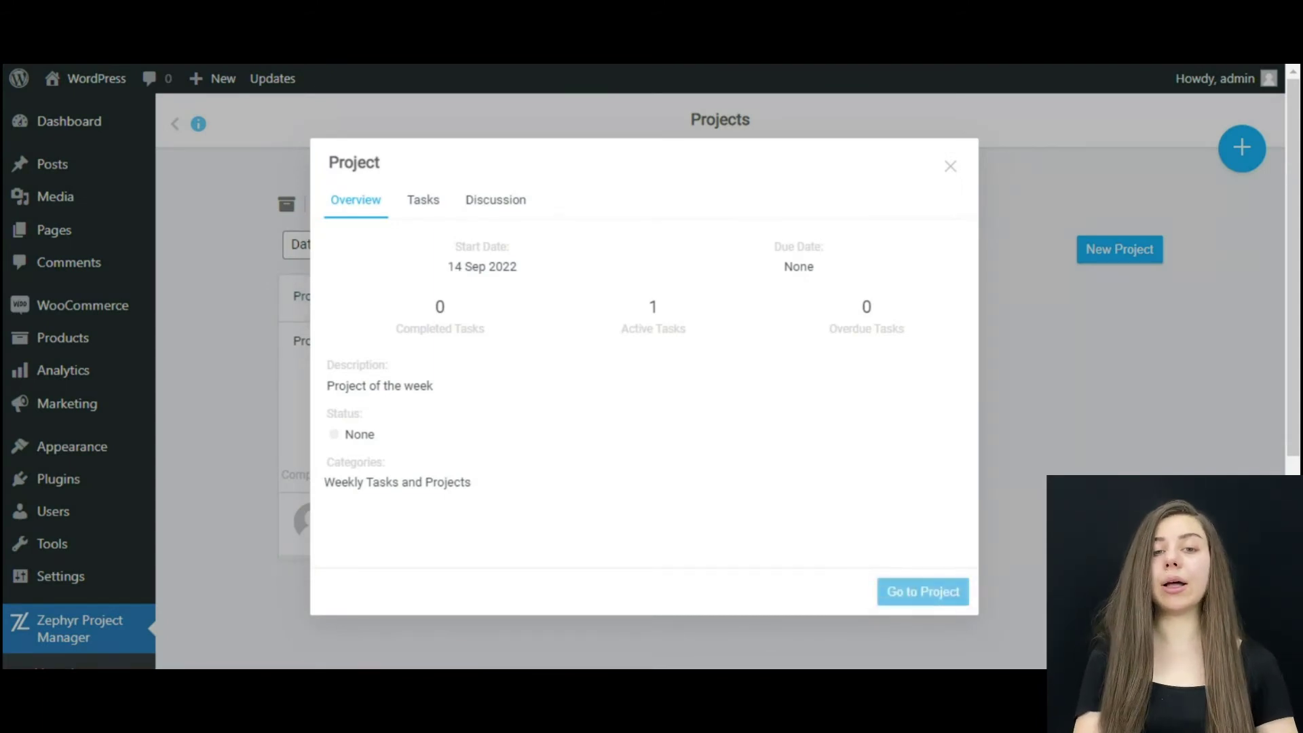
left_click(923, 592)
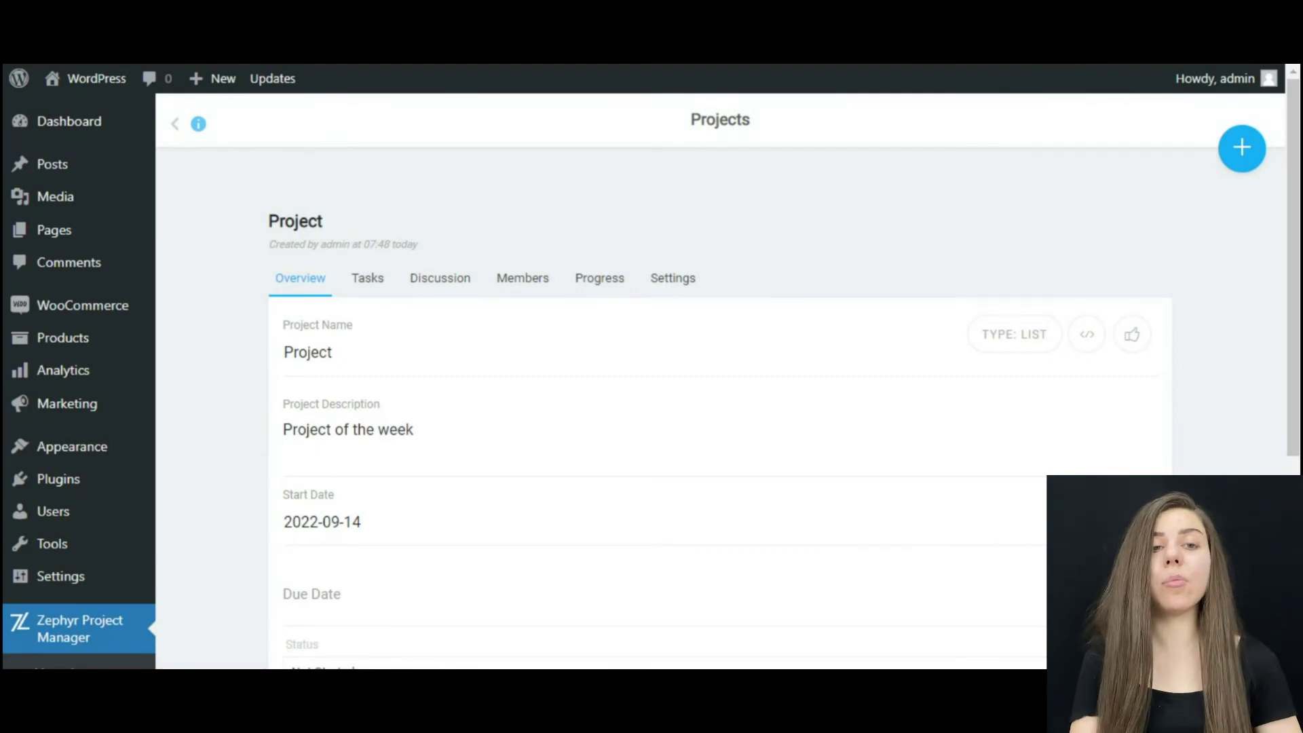
Step: Give the project a 2022-09-21 due date and In Progress status
scroll(720, 380, "down", 2)
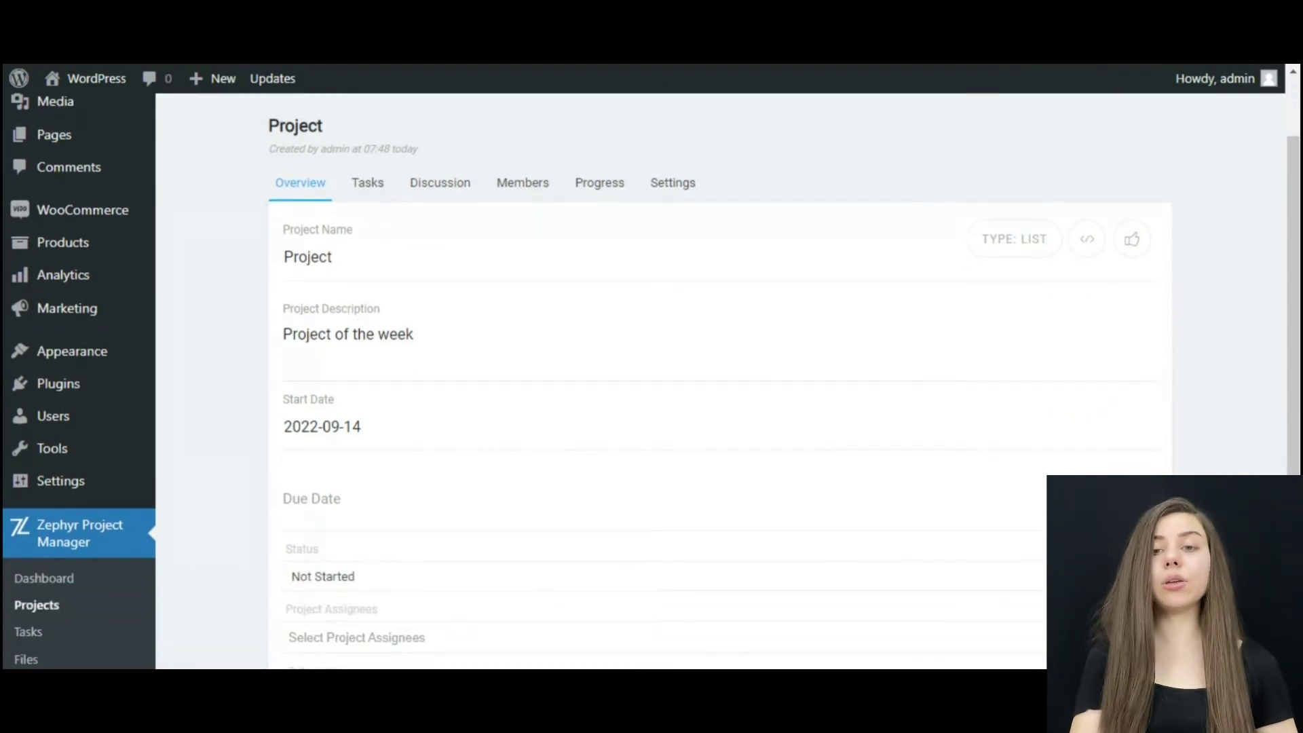
scroll(651, 380, "down", 2)
left_click(339, 407)
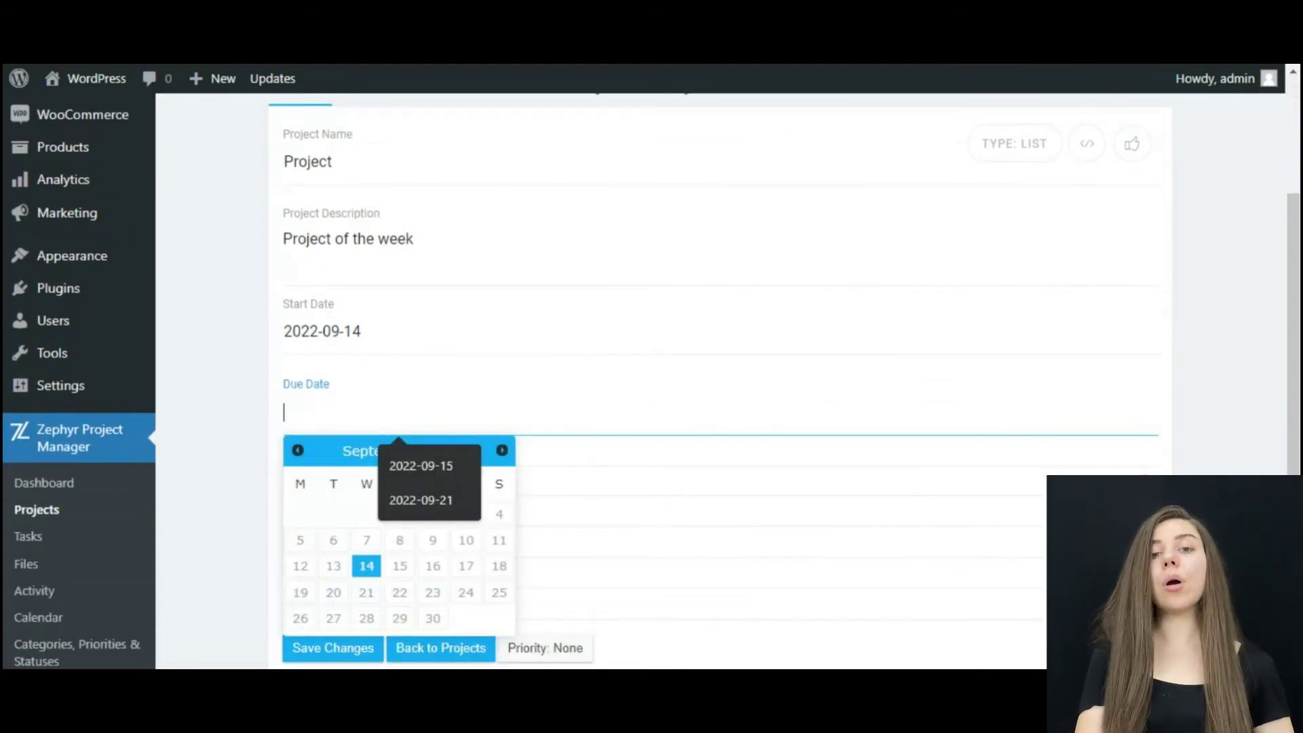
key("Down")
key("Down")
key("Return")
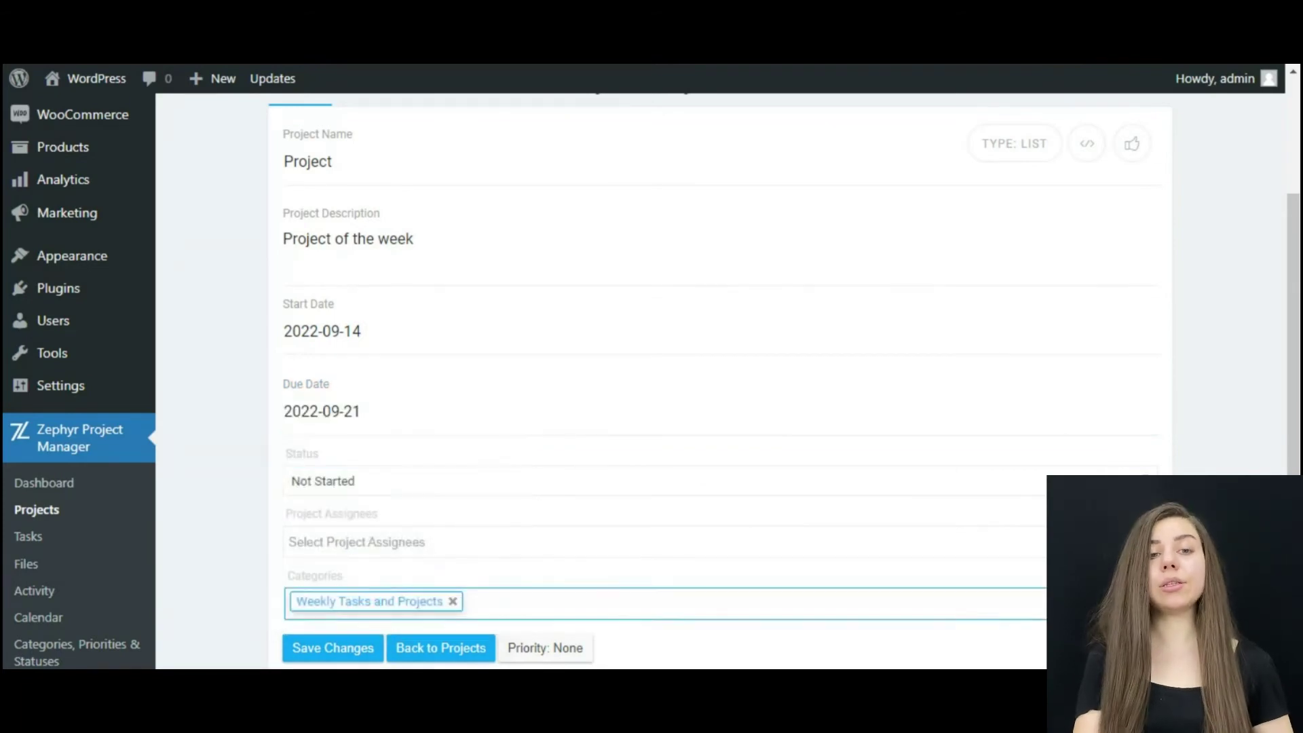
key("Tab")
key("alt+Down")
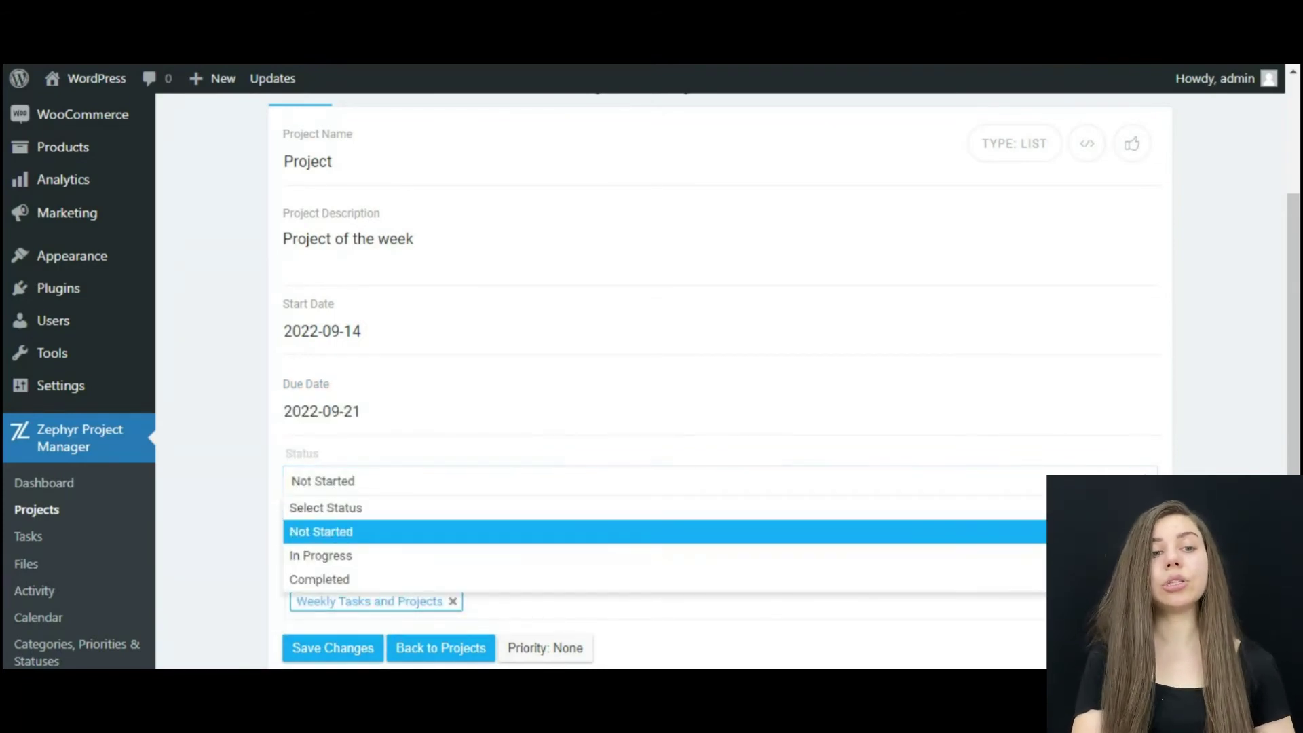
key("Down")
key("Return")
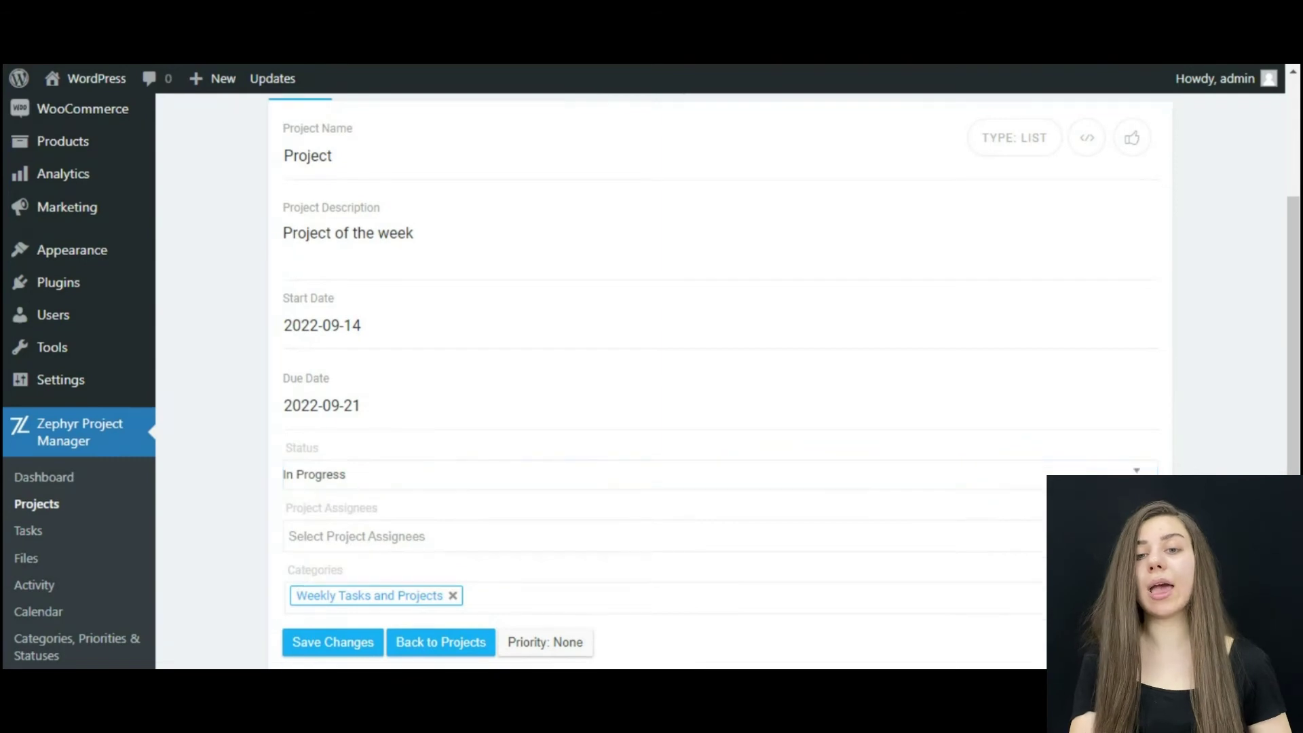
Step: Add admin as project assignee, set priority to Low, and show the Tasks tab
key("Tab")
key("Down")
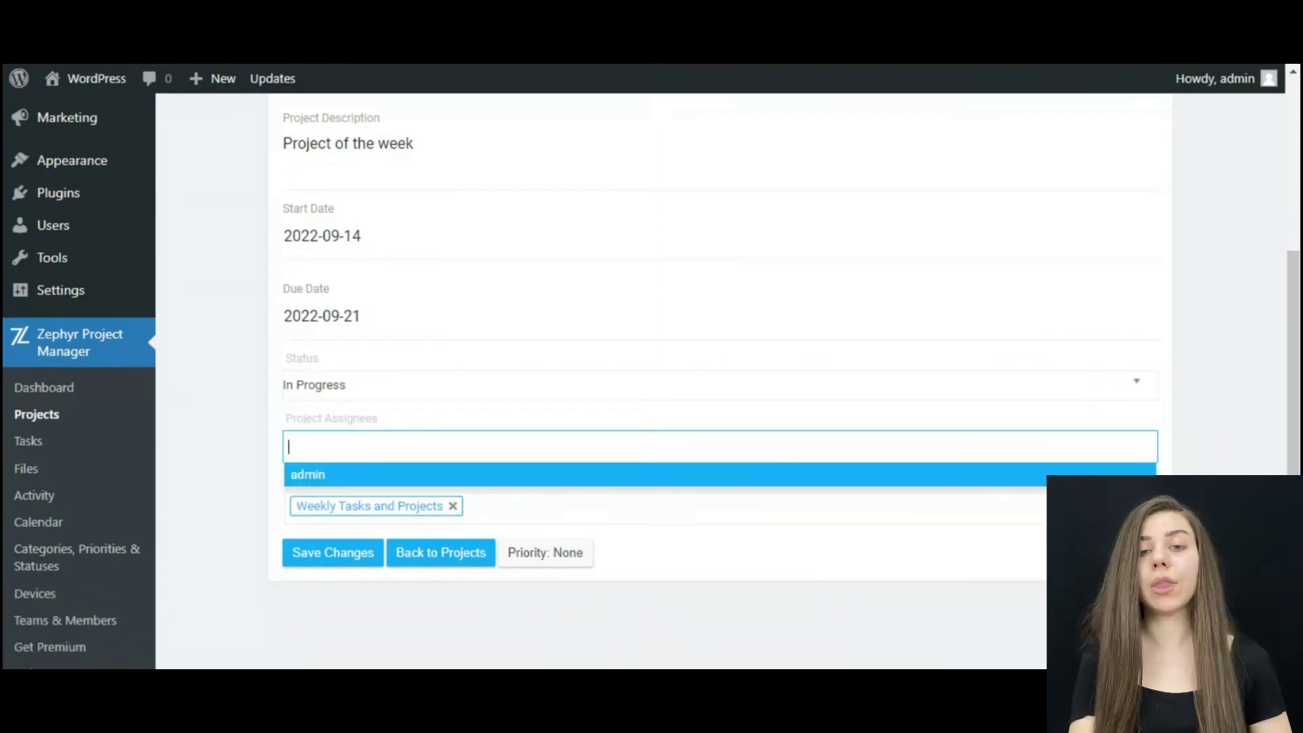
key("Return")
key("Tab")
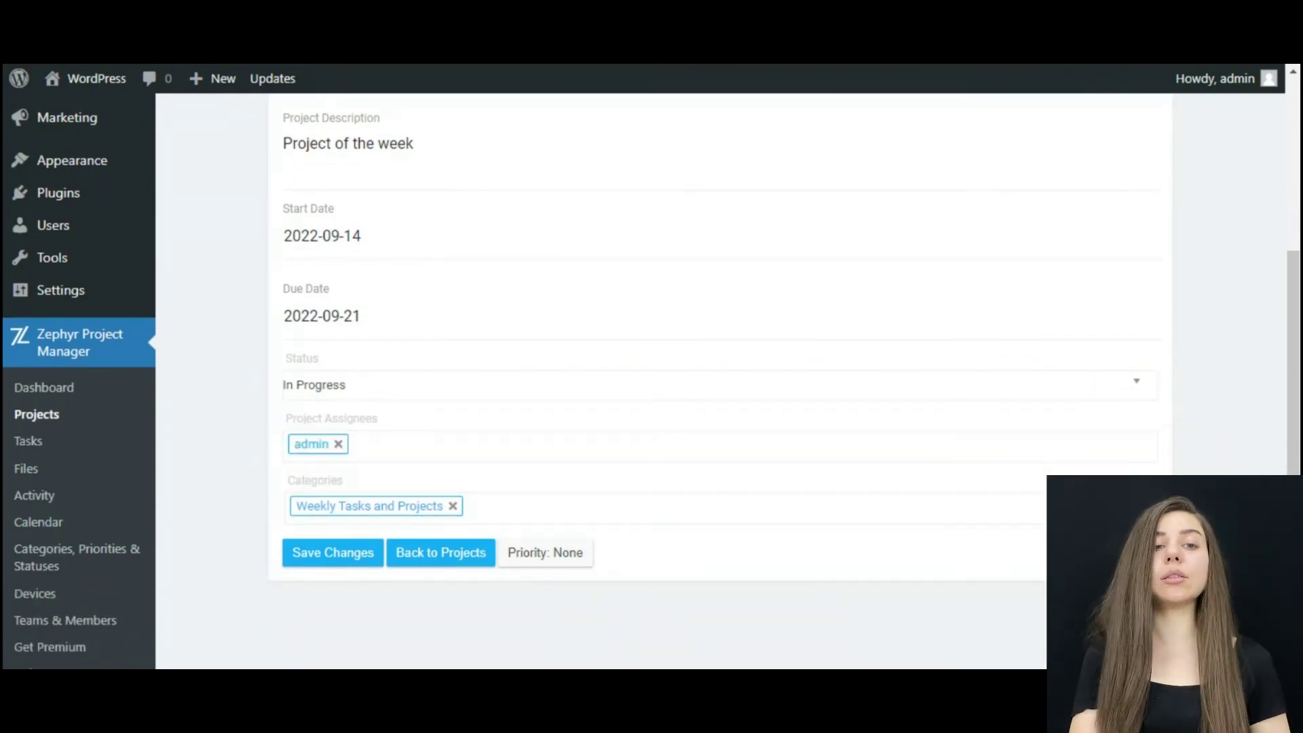
key("Tab")
key("Return")
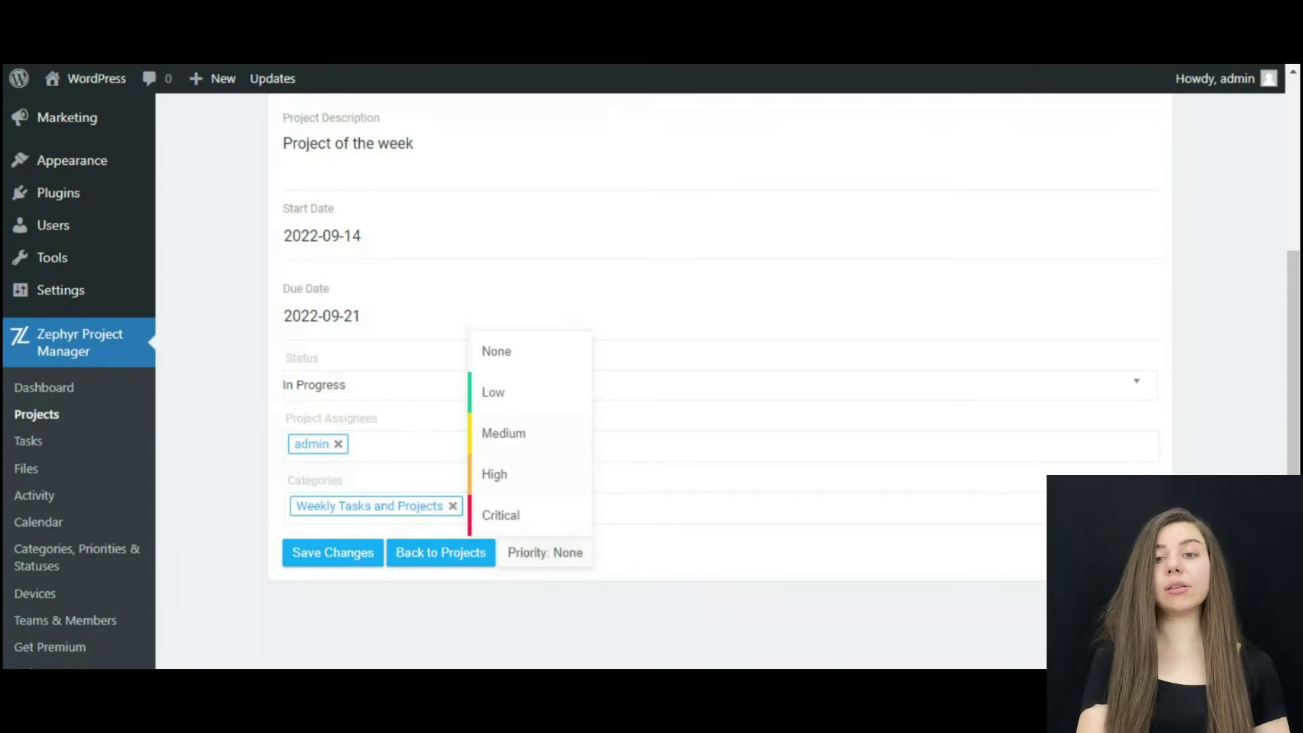
key("Return")
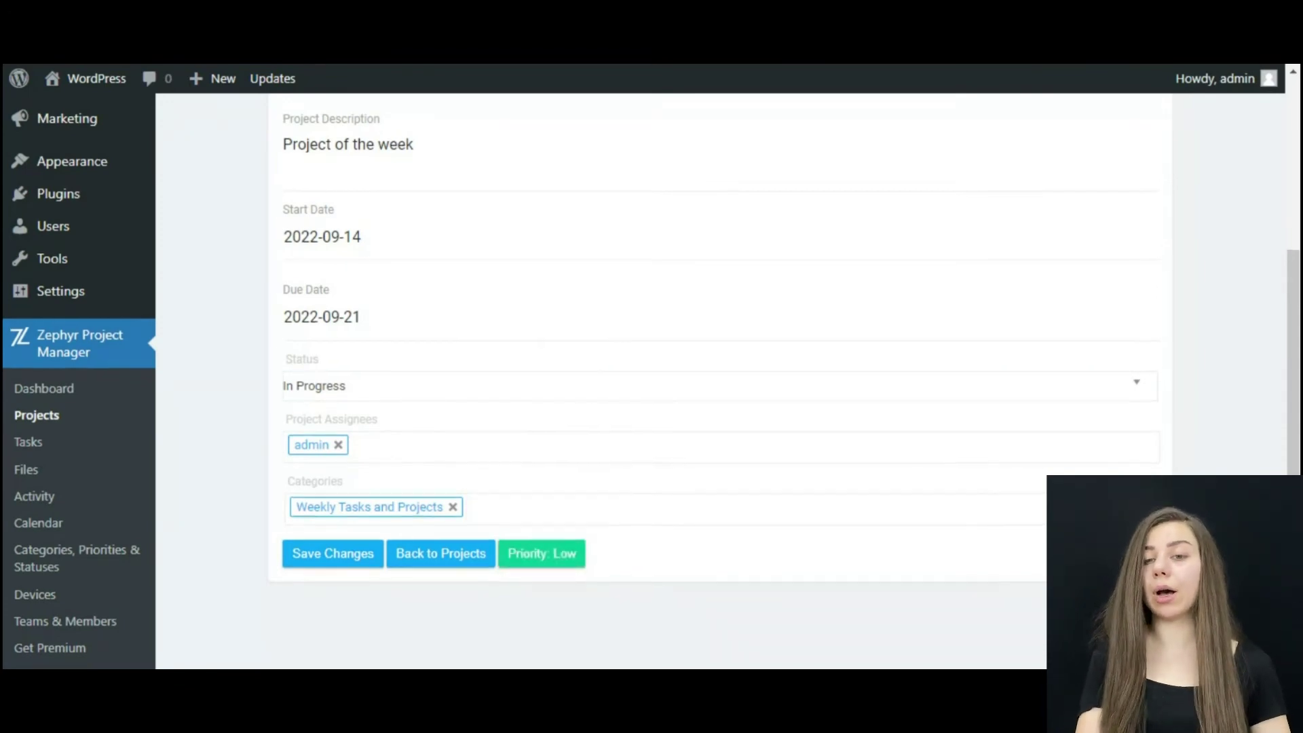
scroll(652, 380, "up", 3)
key("Return")
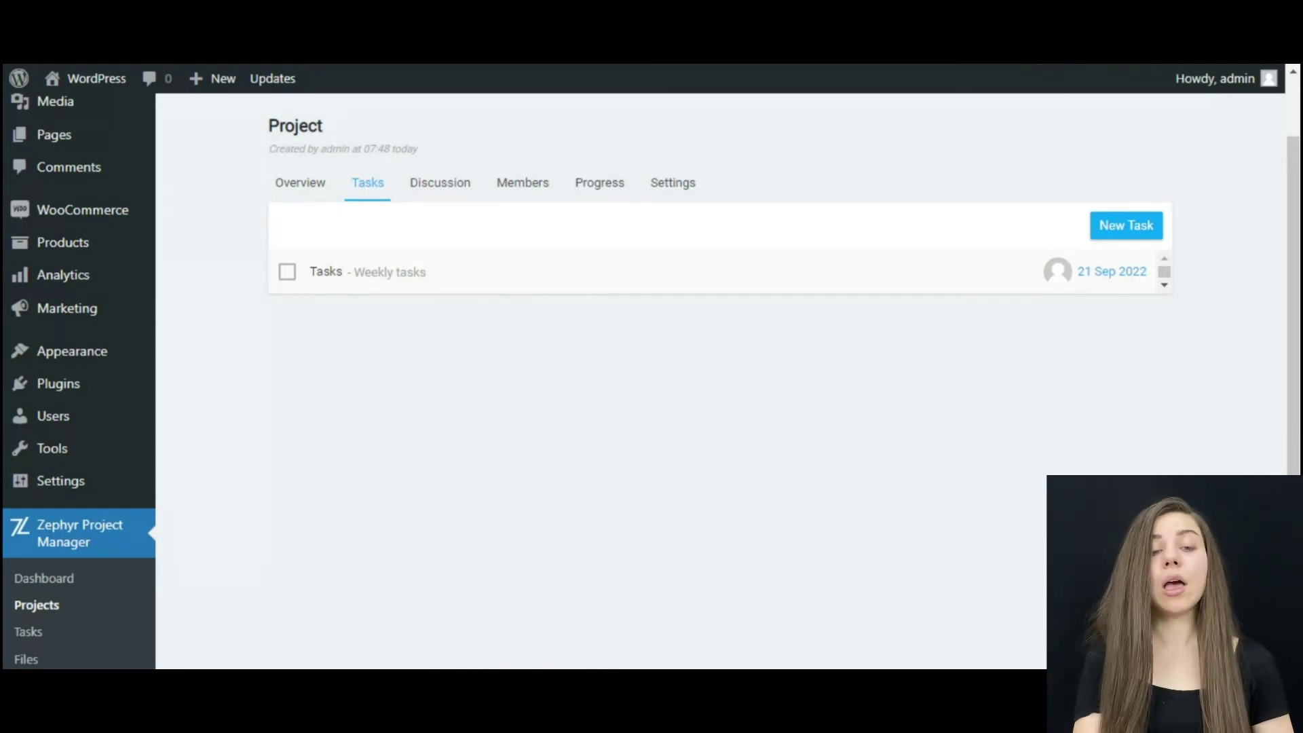
Step: Tick and untick the weekly task, then view the Discussion and Members tabs
key("space")
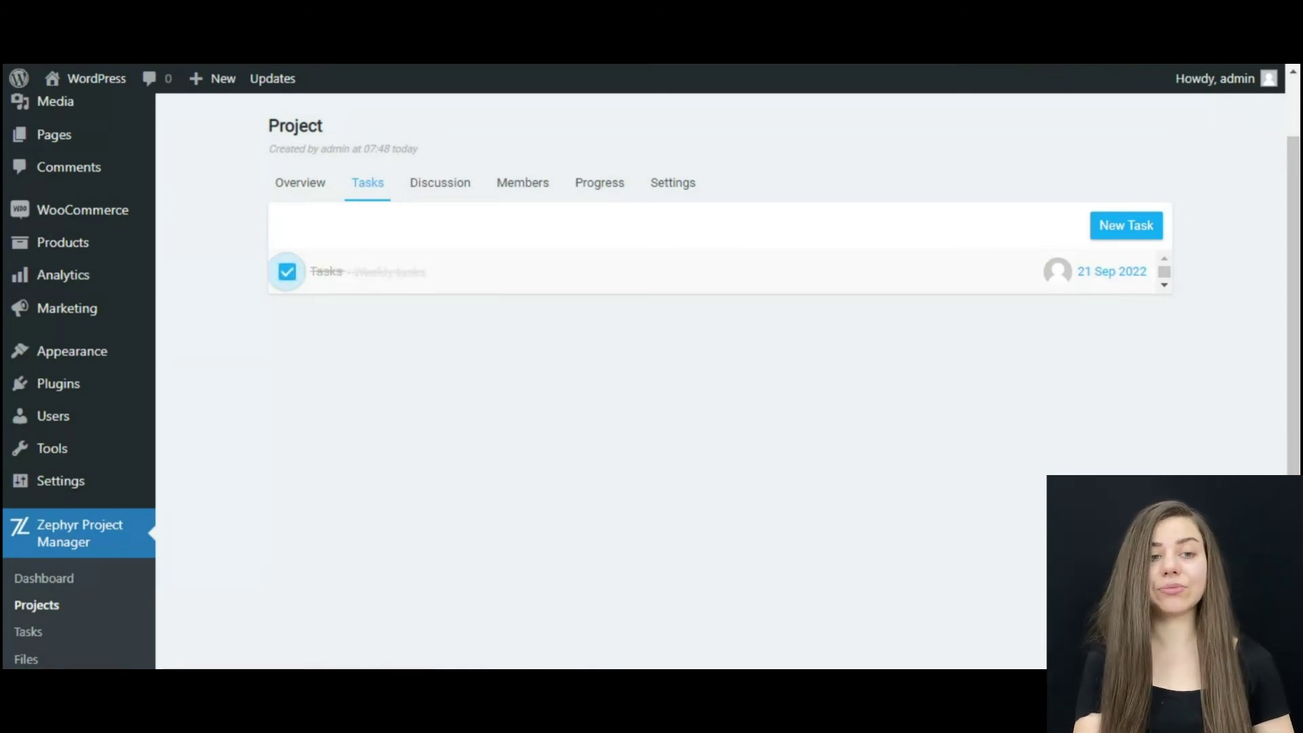
key("space")
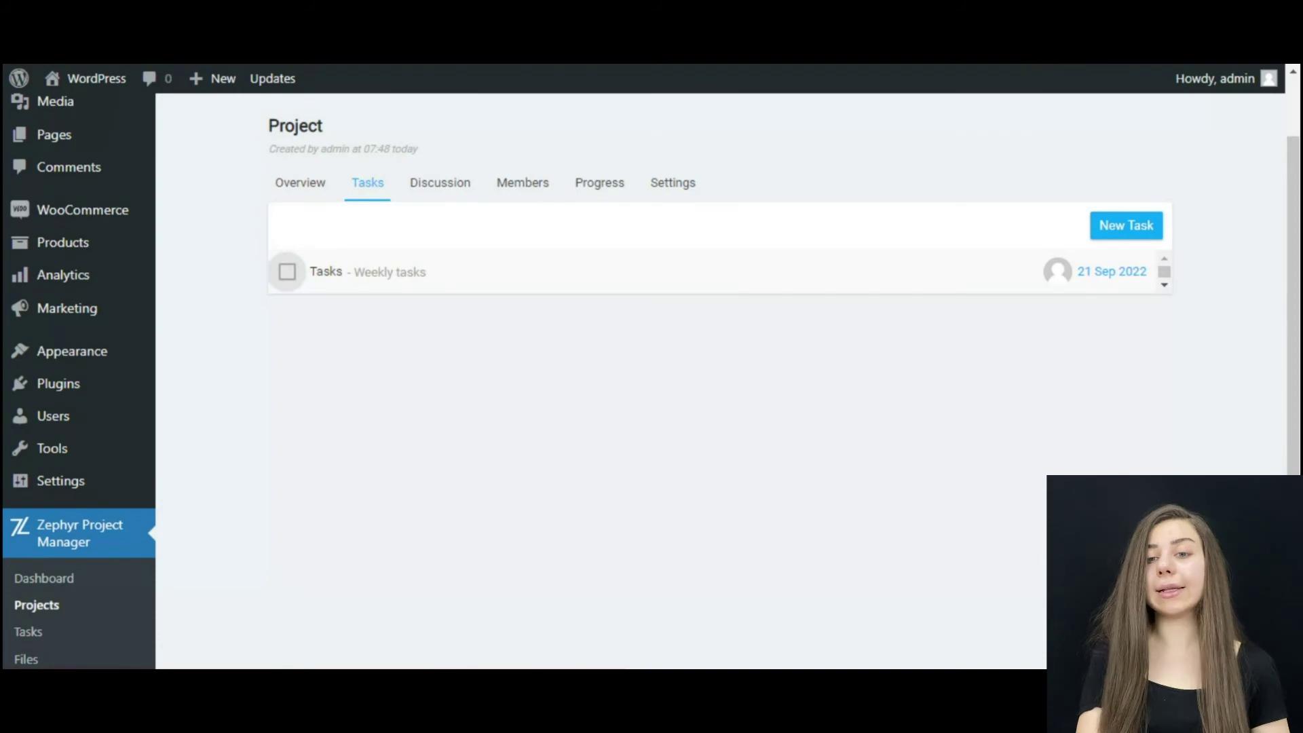
key("shift+Tab")
key("shift+Tab")
key("shift+Tab")
key("Return")
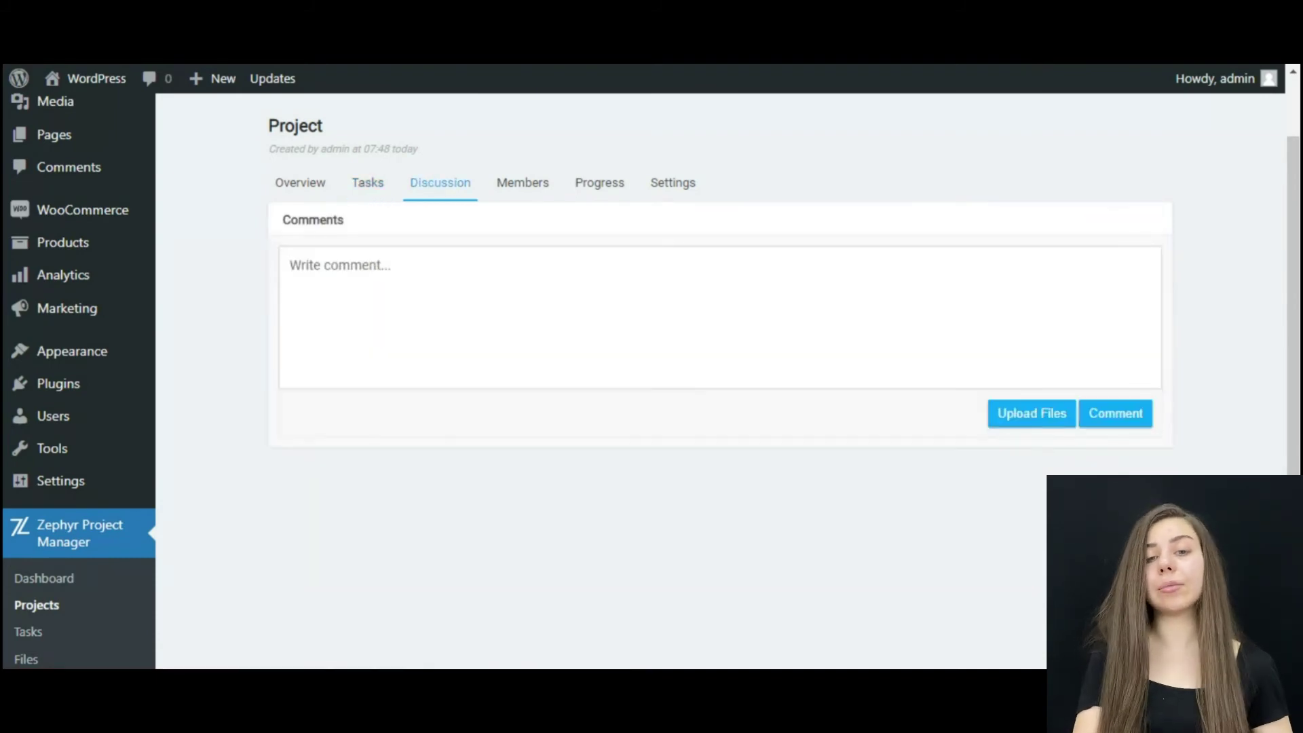
key("Tab")
key("Return")
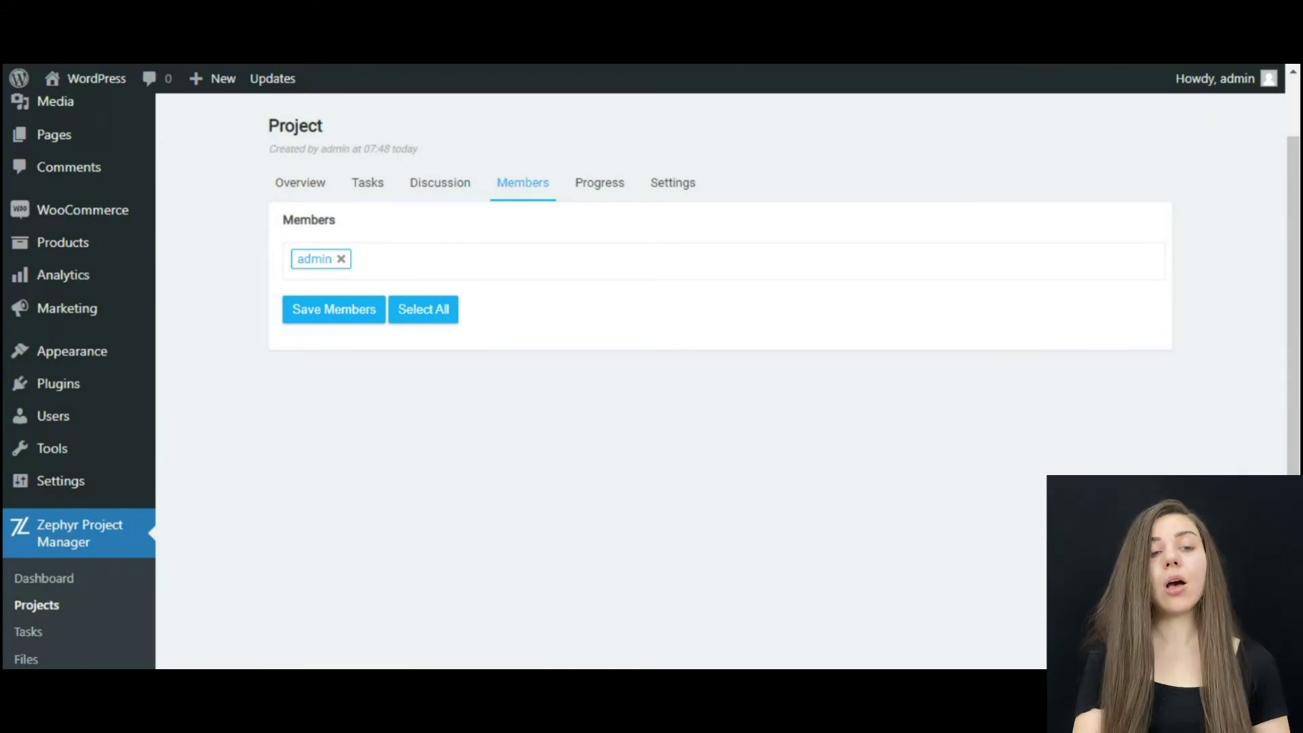
Step: Review the Progress charts and notification Settings, then return to the Overview details
key("Tab")
key("Return")
scroll(720, 379, "down", 2)
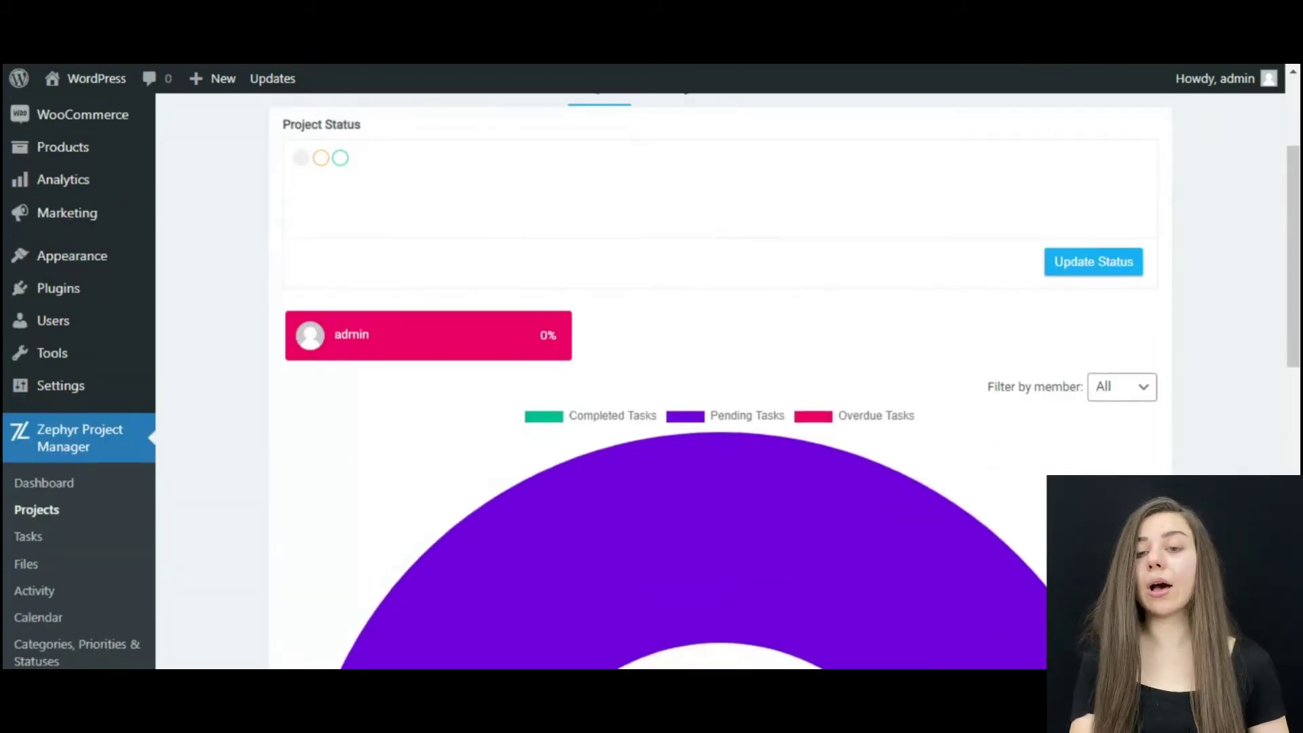
scroll(720, 380, "down", 2)
scroll(720, 380, "down", 2)
scroll(719, 380, "down", 4)
scroll(720, 379, "down", 4)
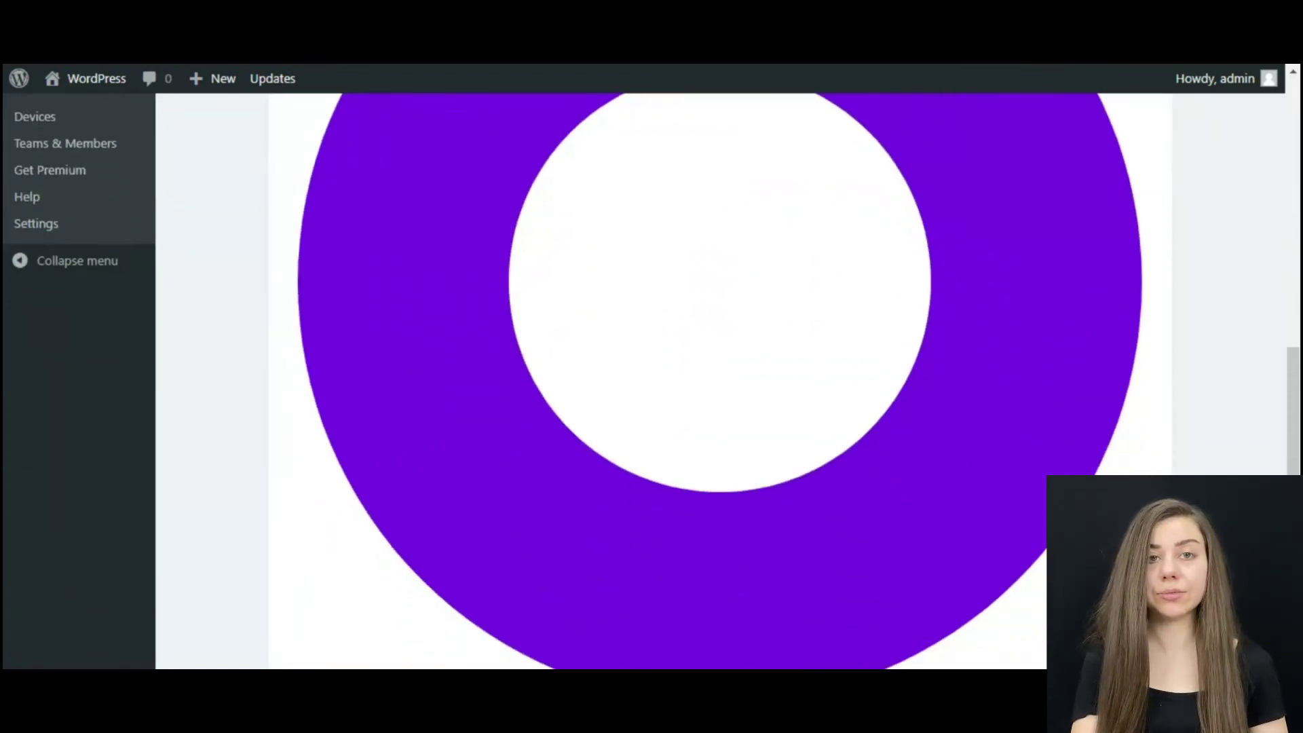
scroll(720, 380, "down", 3)
scroll(720, 380, "down", 2)
scroll(720, 379, "up", 7)
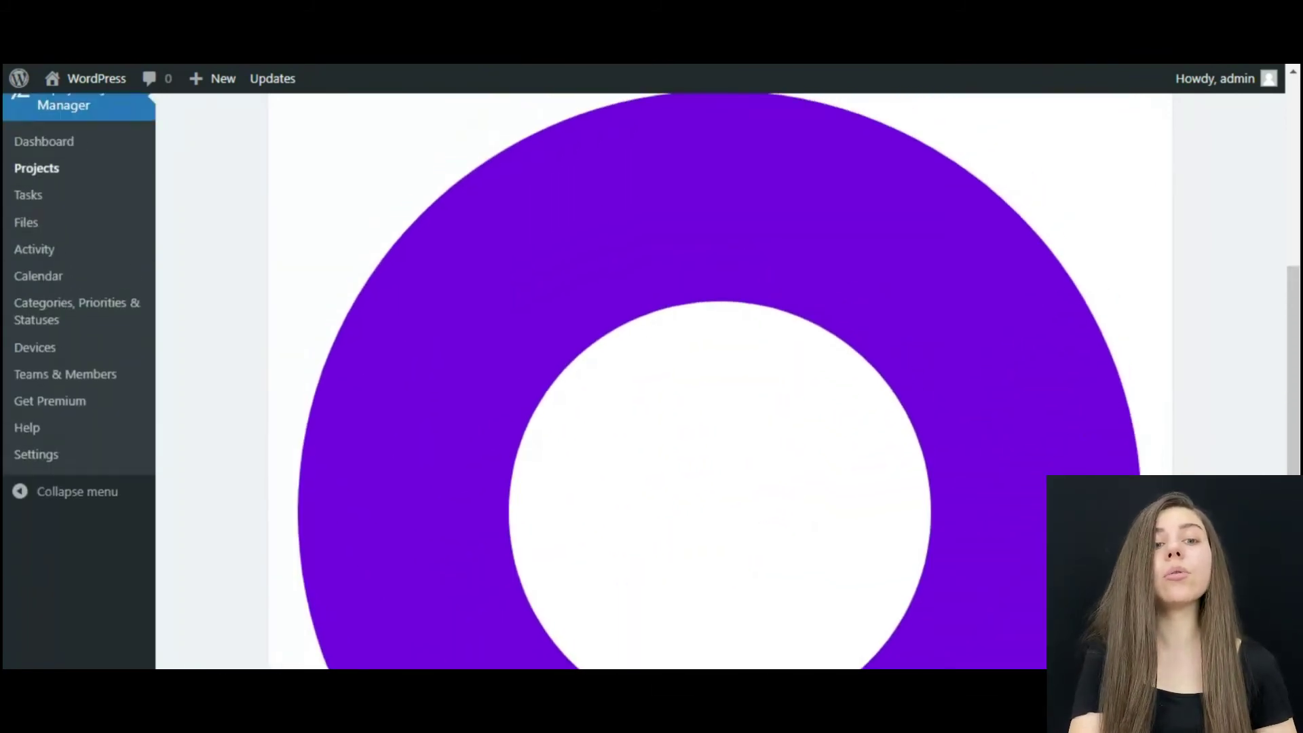
scroll(720, 379, "up", 5)
scroll(720, 379, "up", 2)
key("Tab")
key("Return")
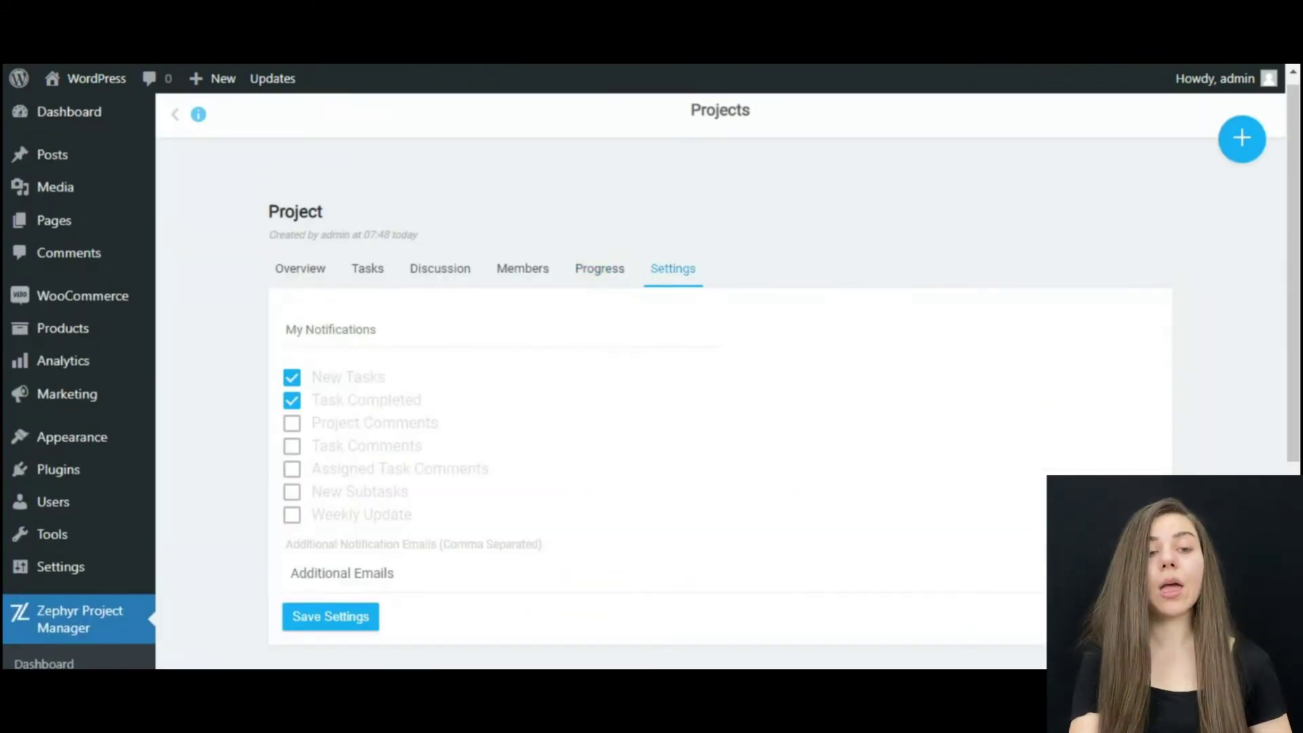
key("shift+Tab")
key("shift+Tab")
key("shift+Tab")
key("Return")
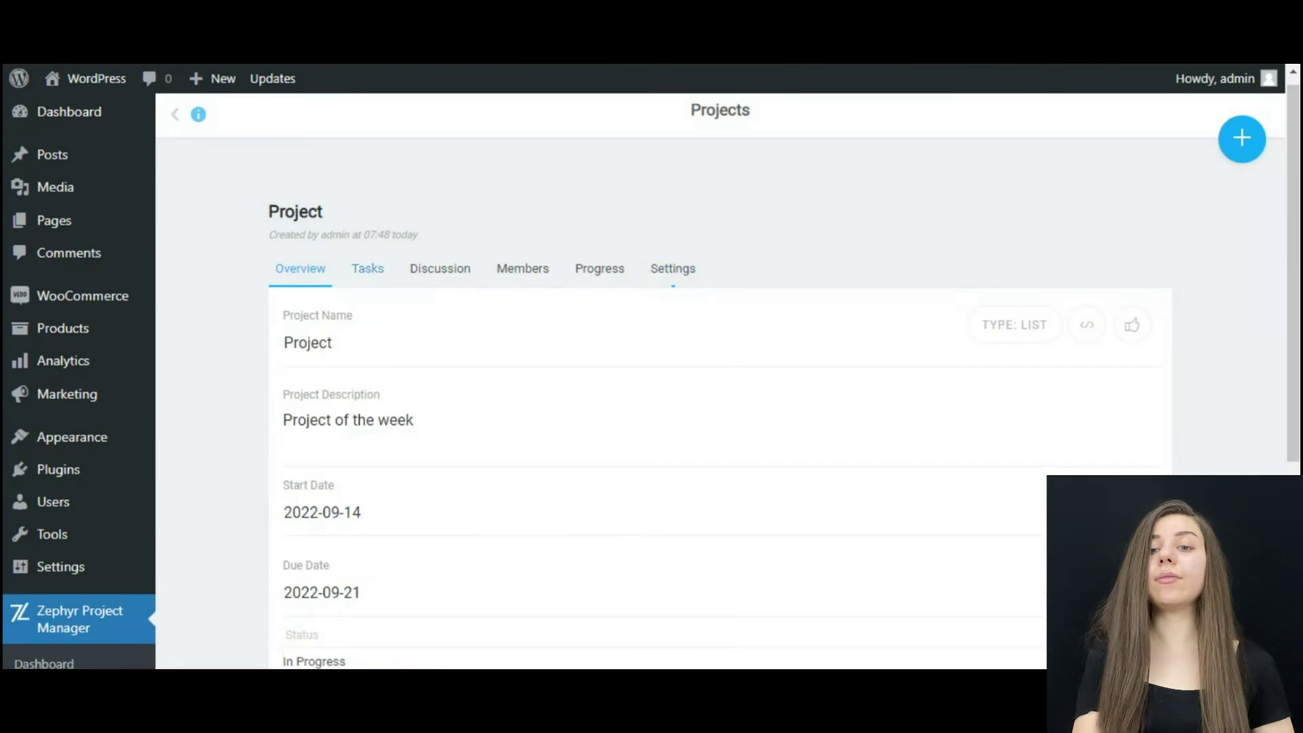
scroll(720, 380, "down", 3)
scroll(720, 380, "down", 2)
Step: Save the project changes and scroll through the dashboard's overview cards
key("Return")
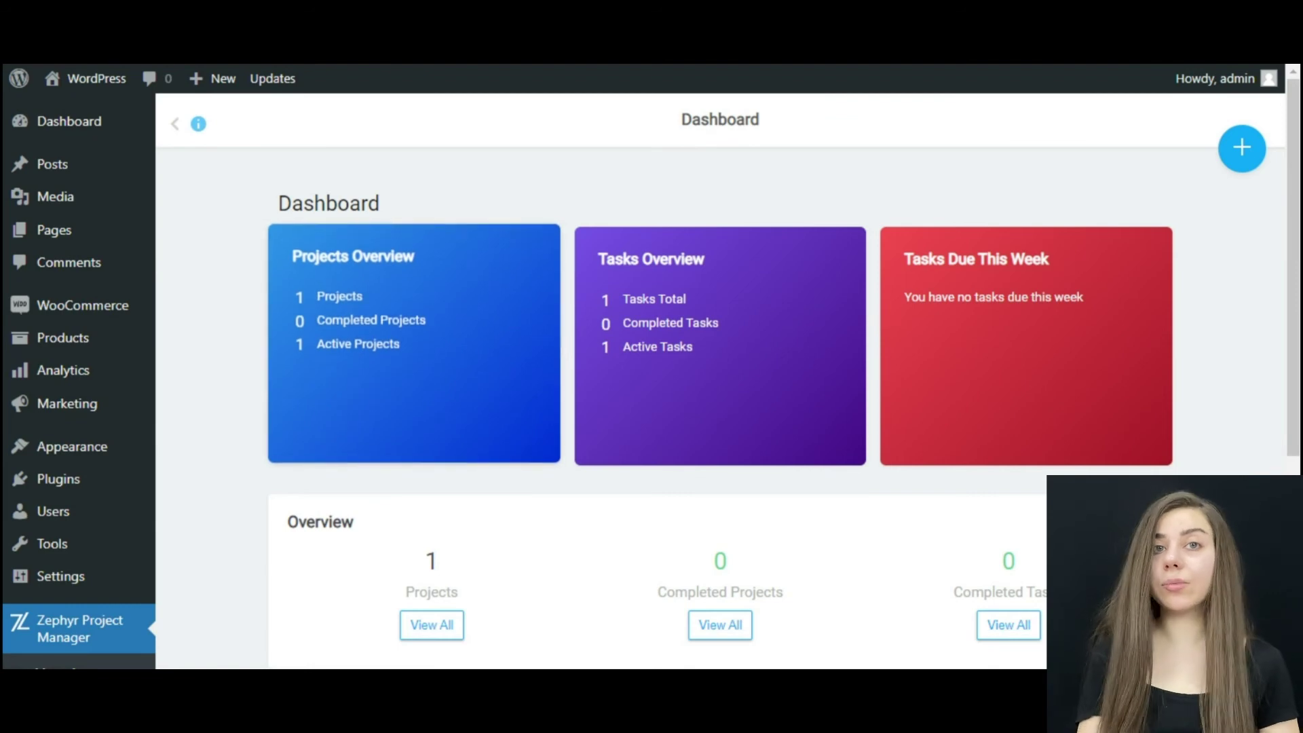
scroll(720, 380, "down", 2)
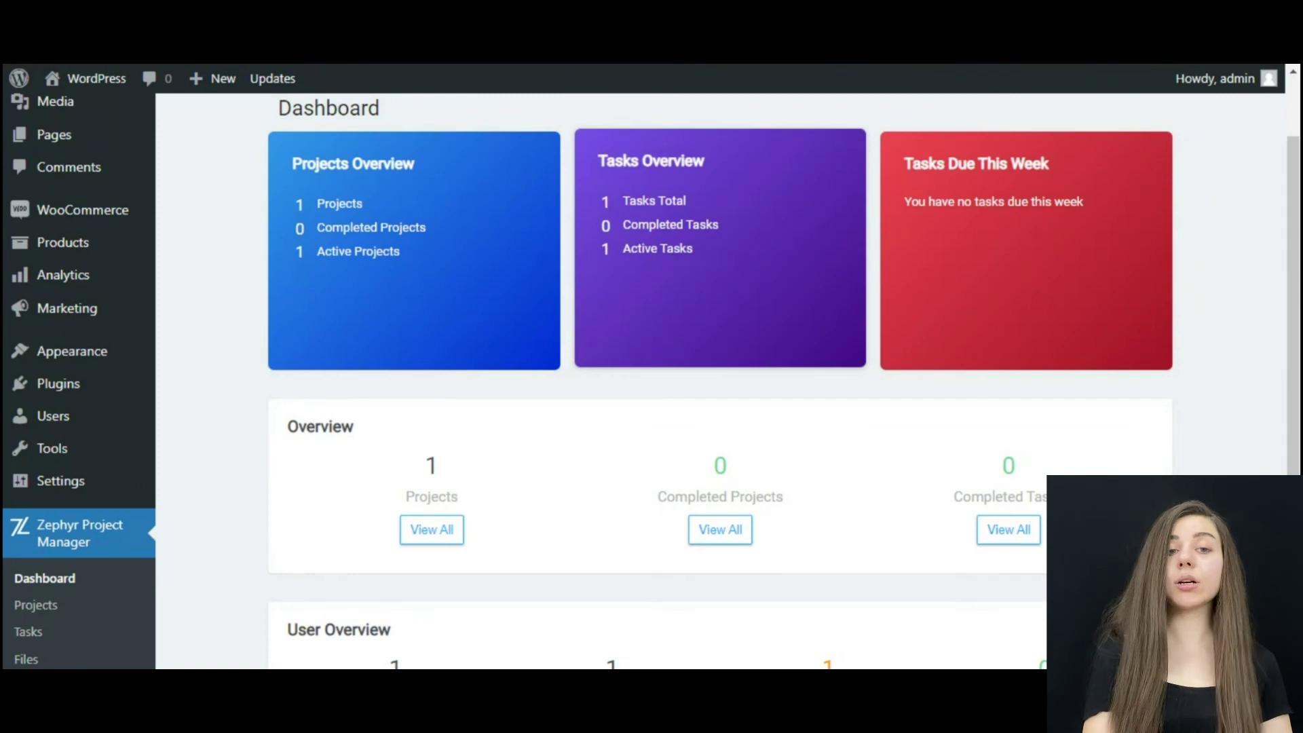
scroll(720, 380, "down", 1)
scroll(720, 379, "down", 3)
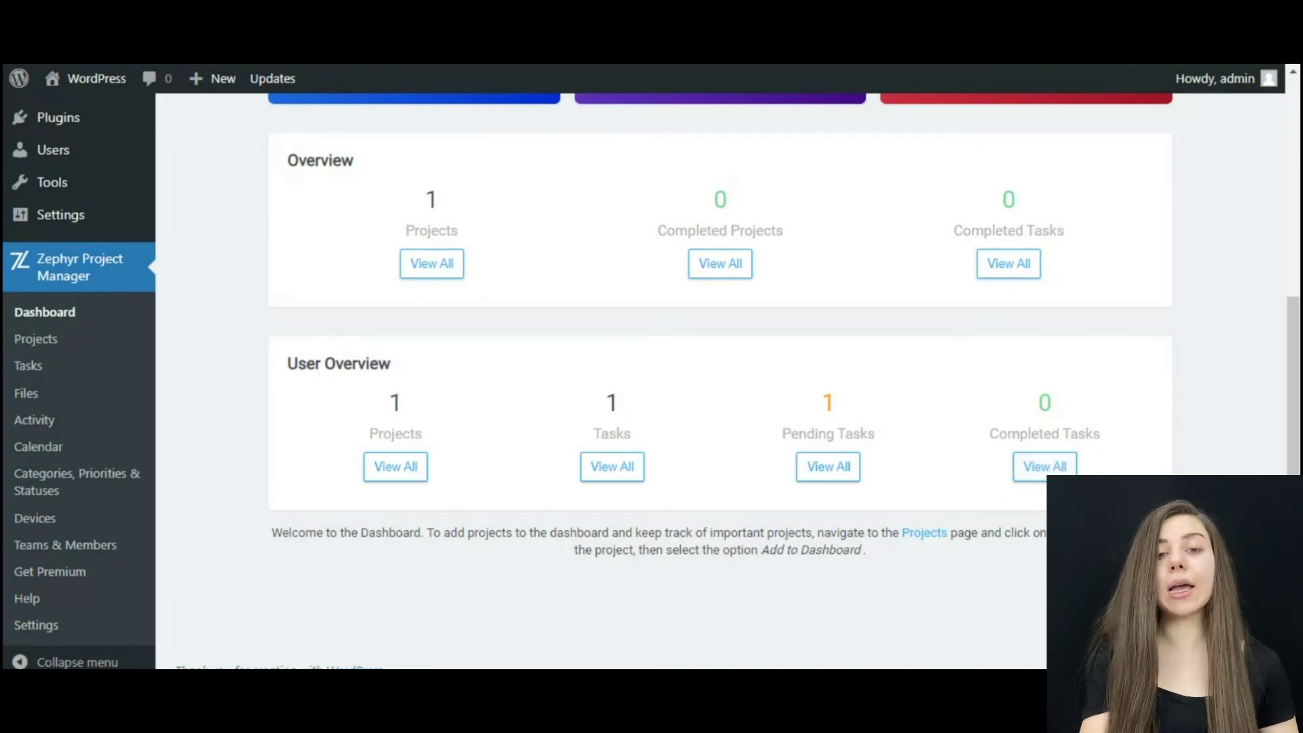
scroll(651, 380, "up", 4)
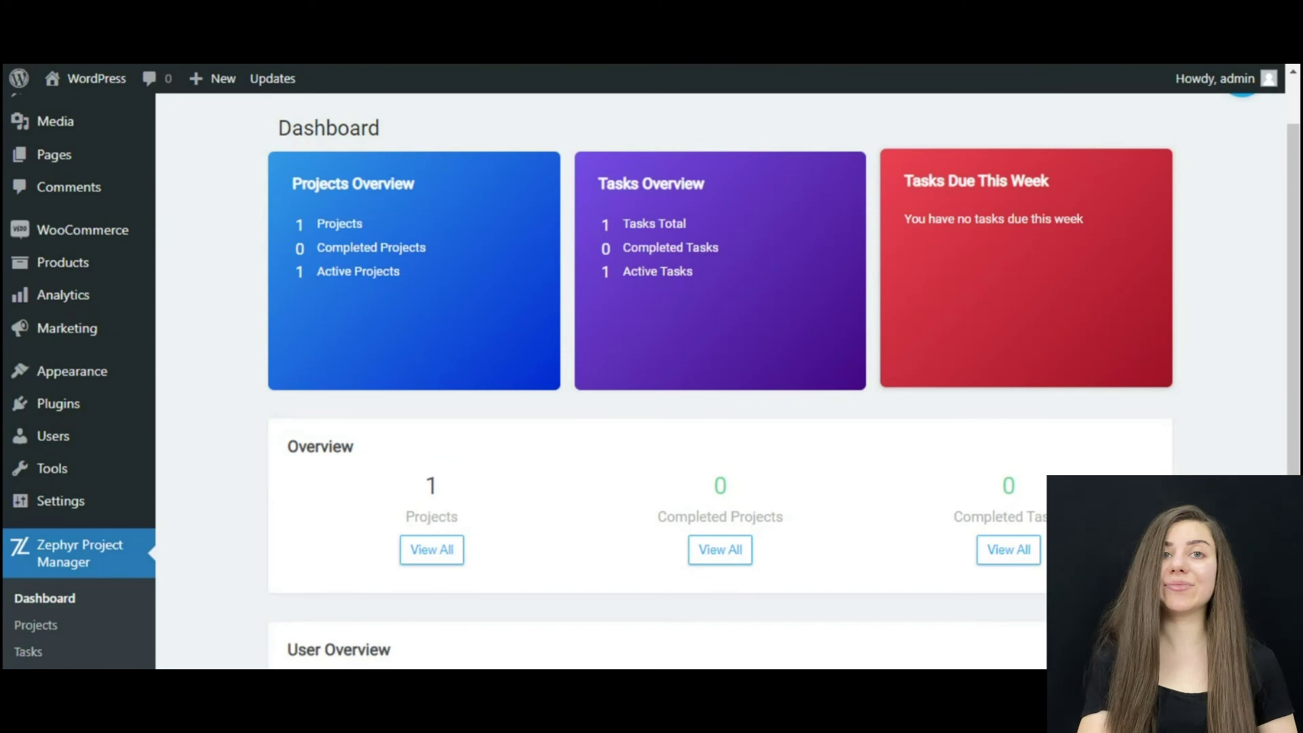
scroll(651, 379, "up", 1)
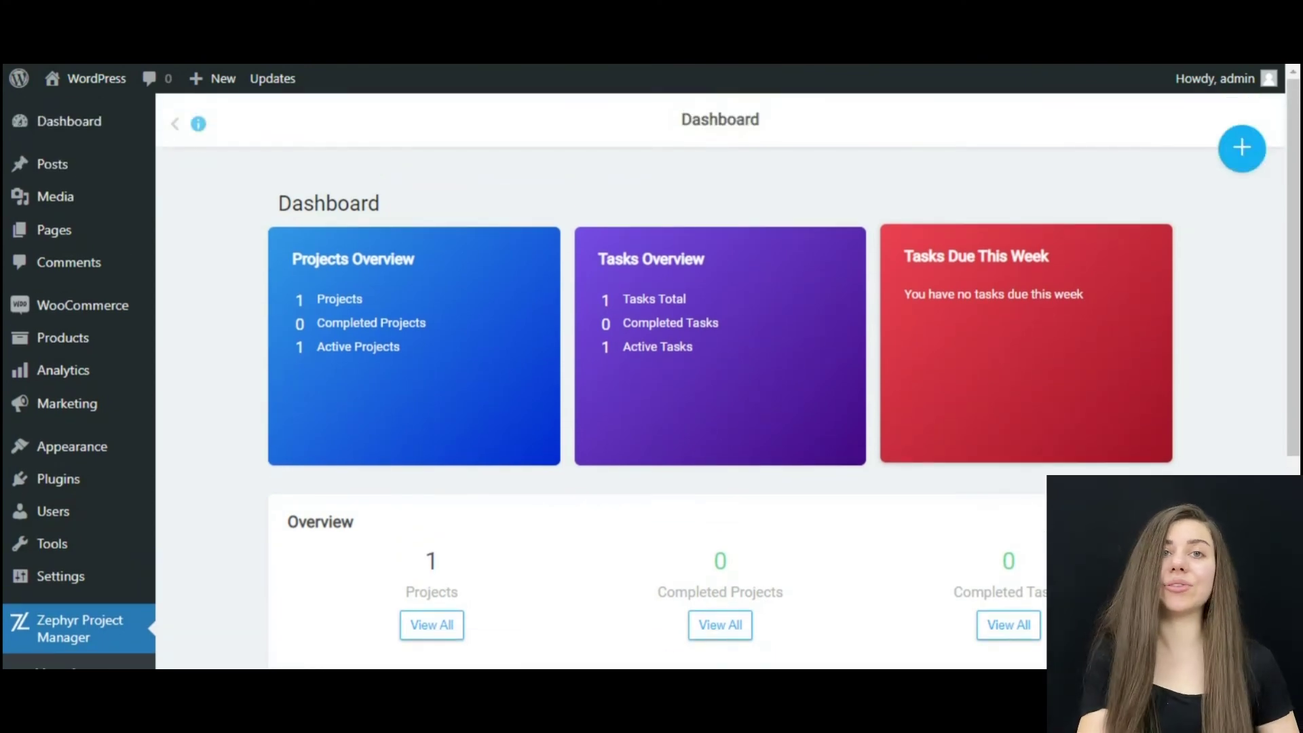